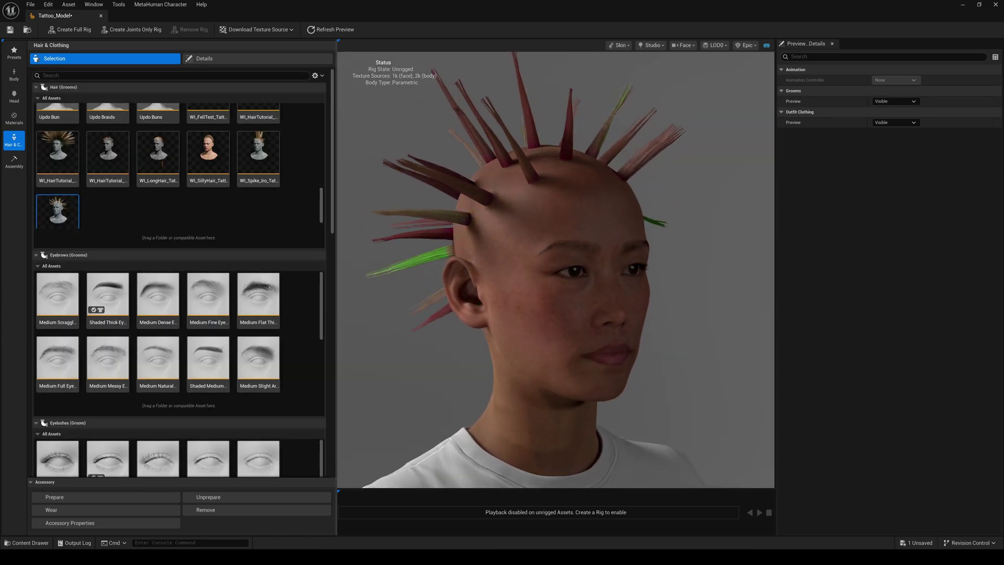
- Preview different custom WI hair grooms on the Tattoo_Model character
double_click(259, 158)
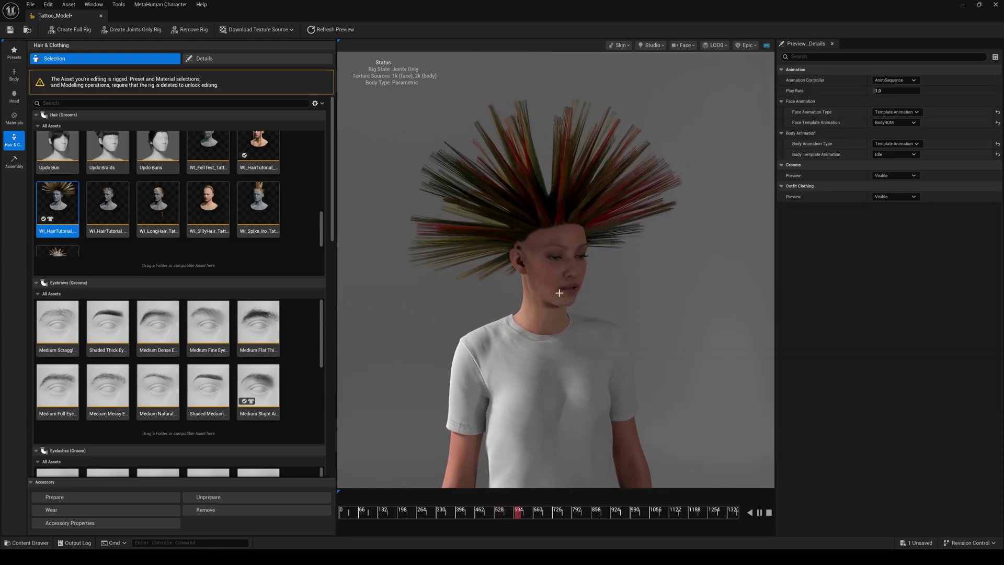
left_click(158, 207)
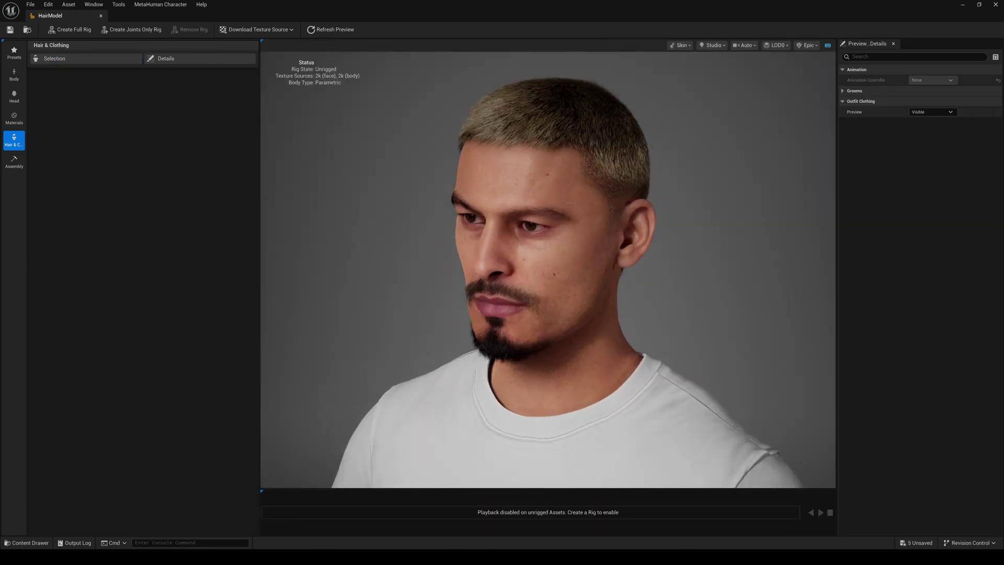
- Export the HairModel character's face as a skeletal mesh and convert it into a static mesh named StaticMesh
left_click_drag(681, 301, 710, 299)
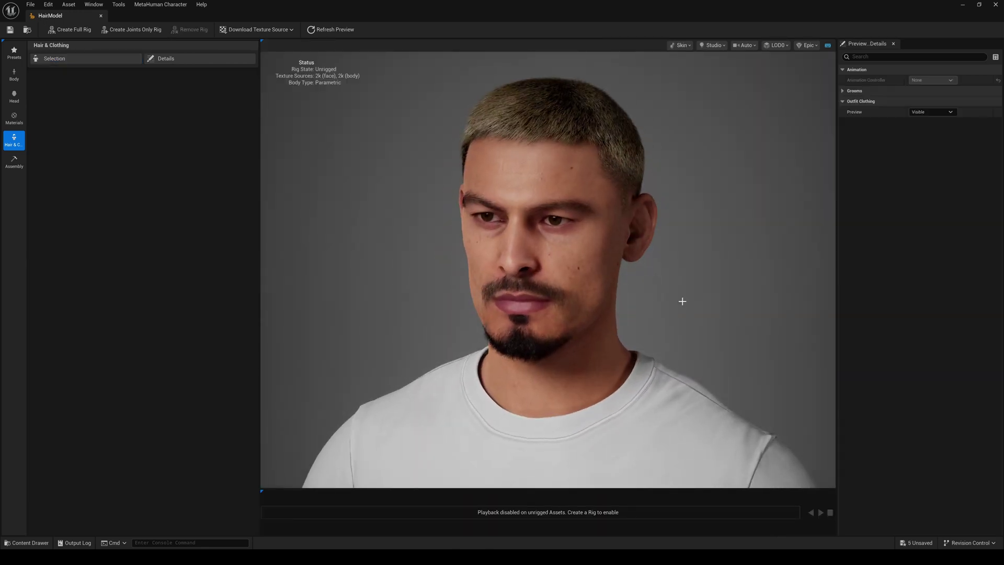
left_click(161, 5)
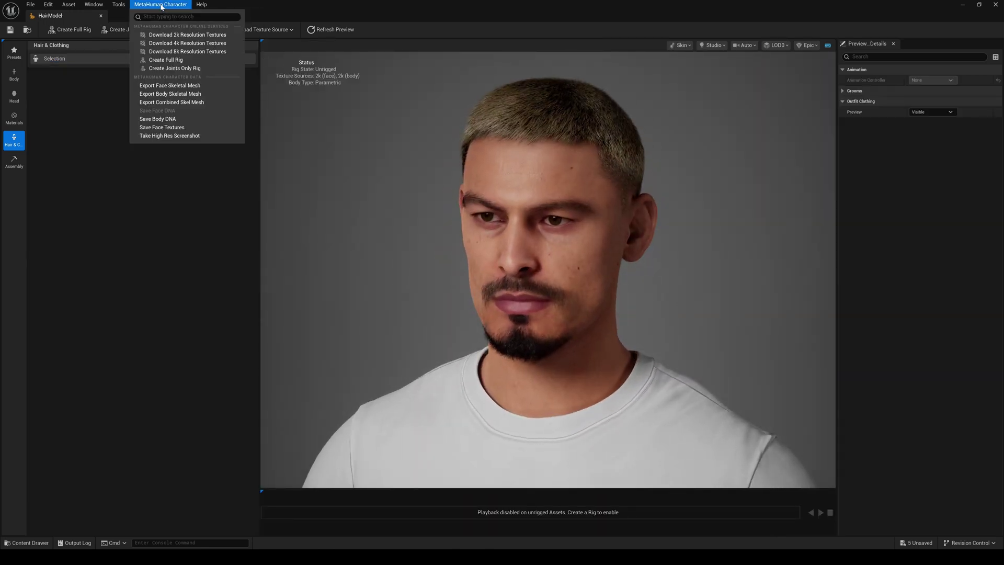
left_click(169, 86)
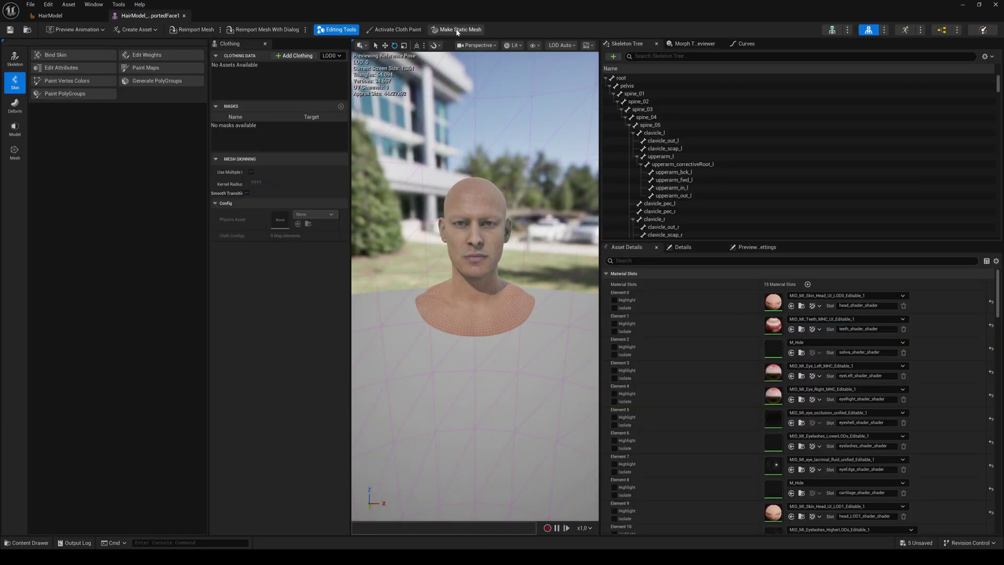
left_click(461, 31)
left_click(520, 361)
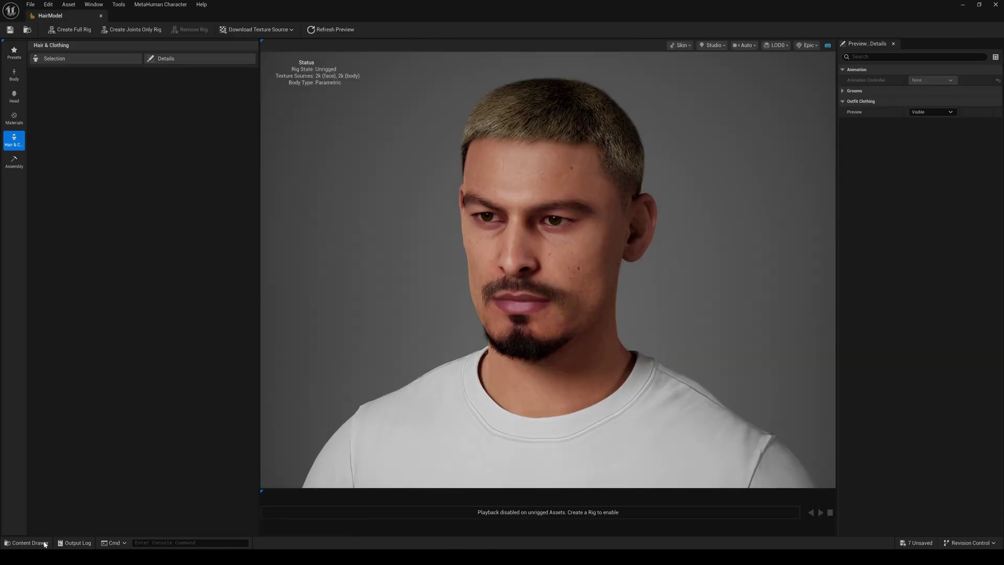
- Export the StaticMesh asset to the HairTutorial desktop folder as StaticMesh.FBX, keeping the default FBX export options
left_click(45, 544)
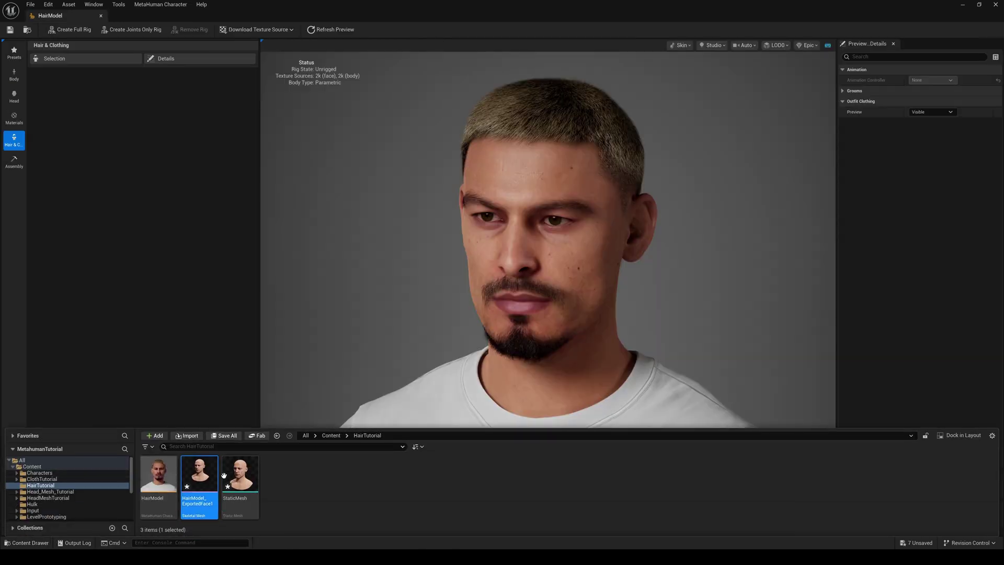
right_click(243, 472)
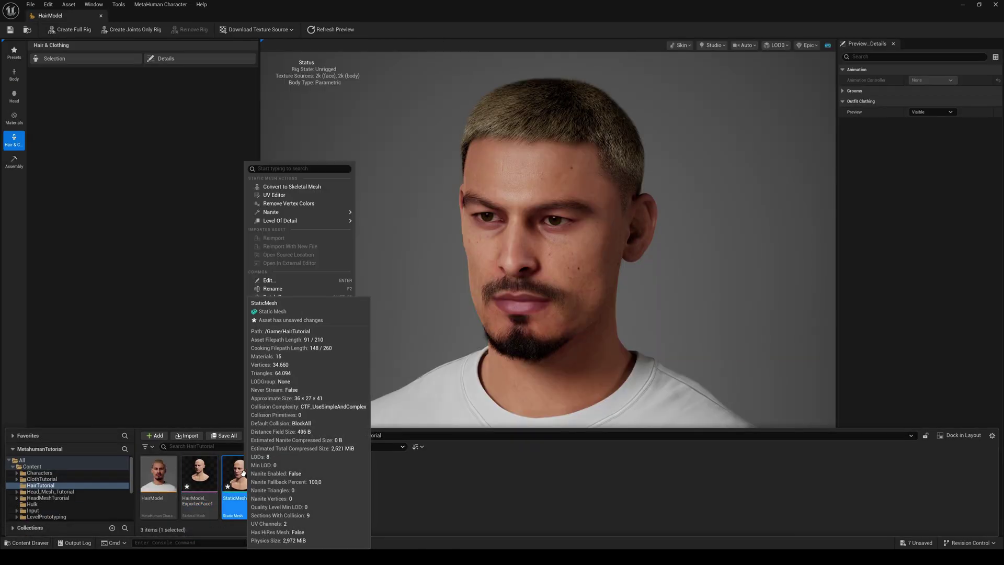
mouse_move(320, 331)
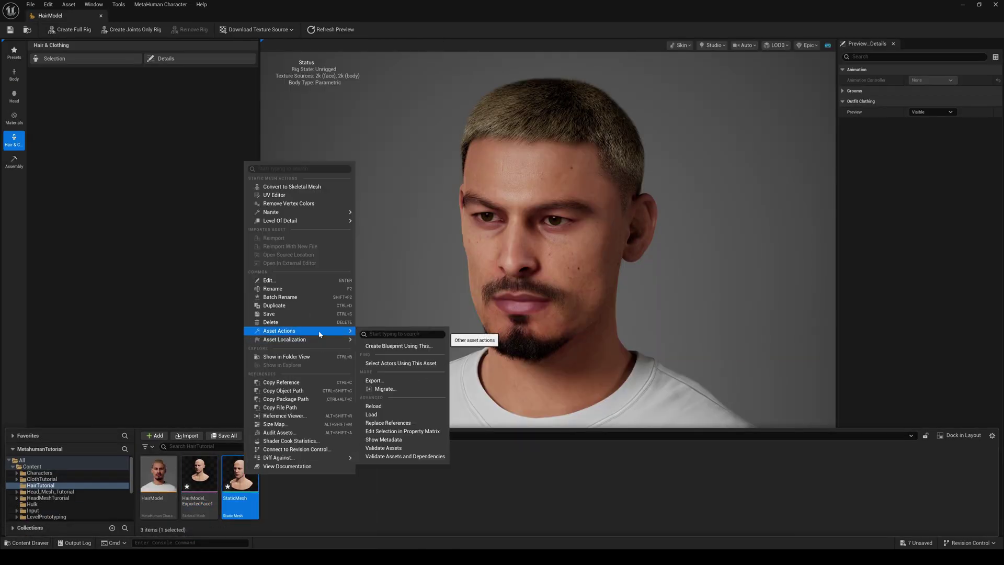
left_click(375, 380)
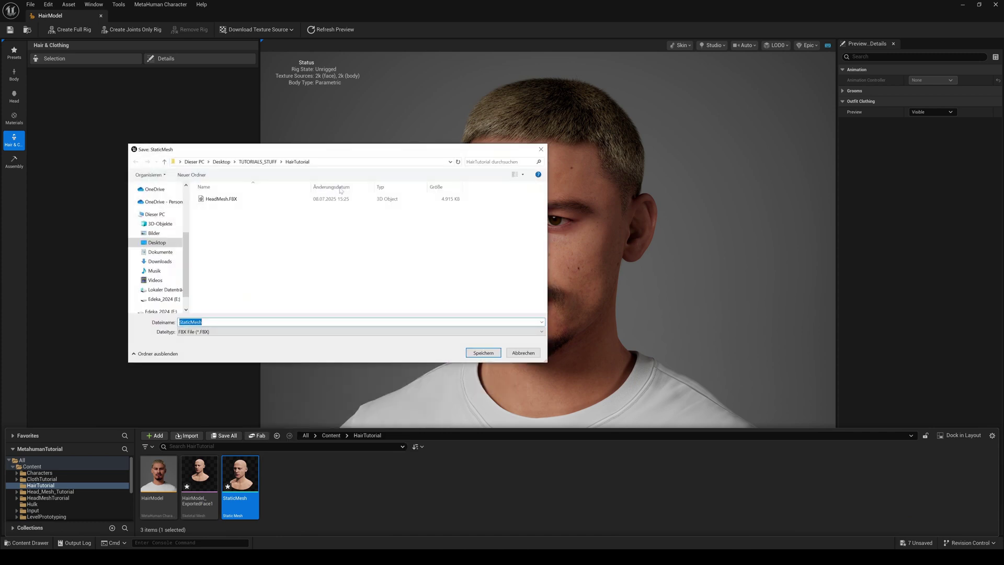
key("Return")
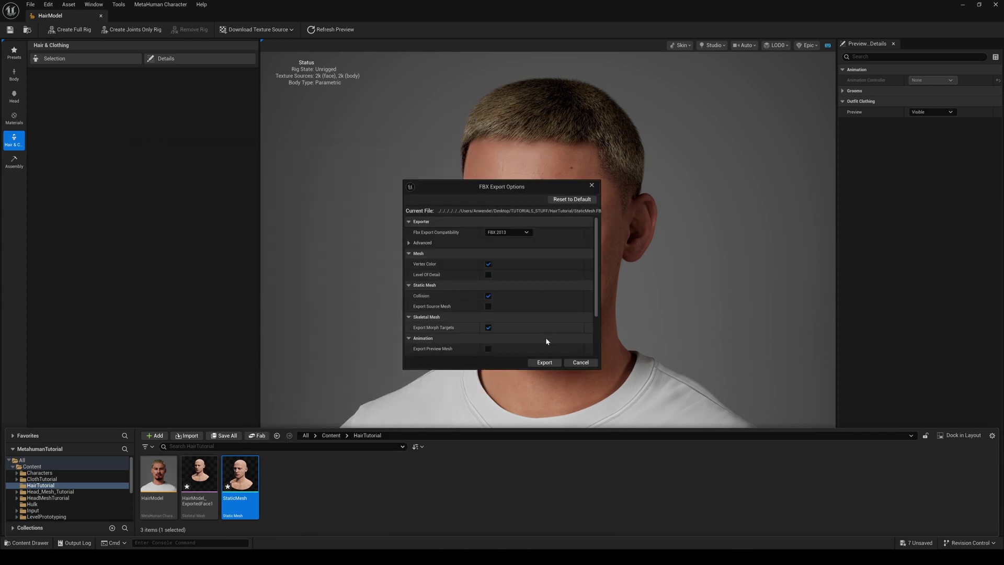
left_click(545, 363)
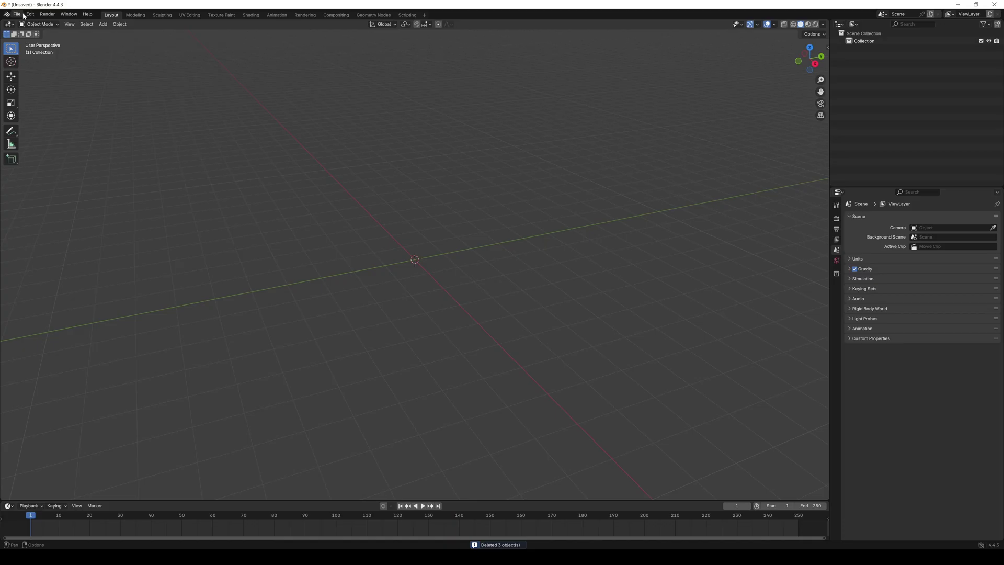
- Switch to Blender, import StaticMesh.FBX and display the head in Material Preview shading
left_click(17, 15)
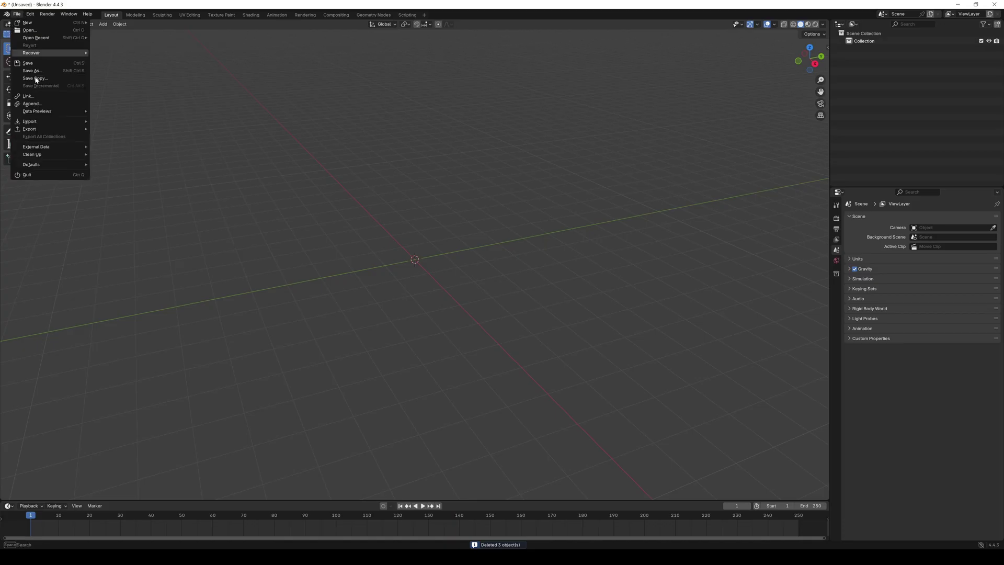
mouse_move(79, 121)
left_click(113, 197)
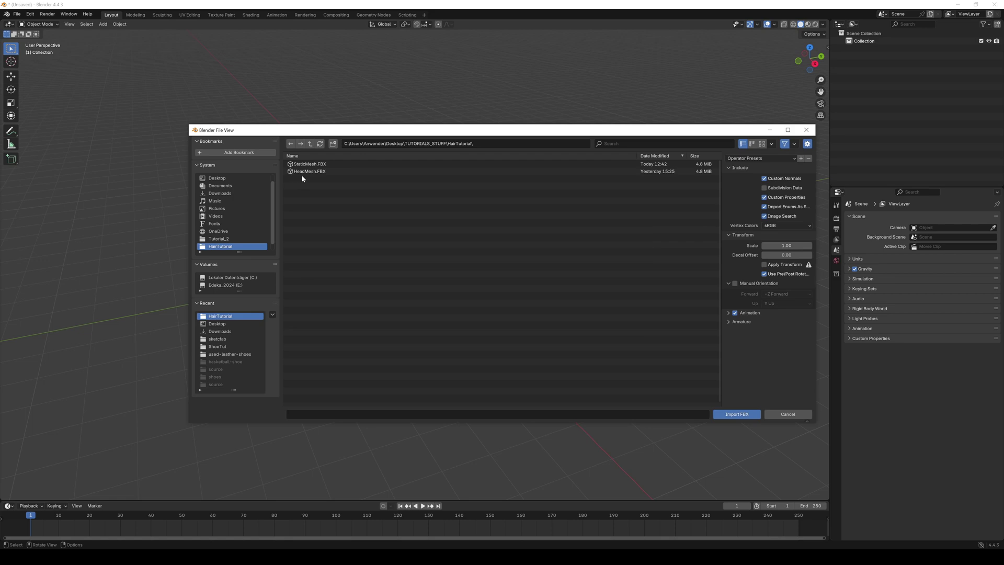
double_click(307, 165)
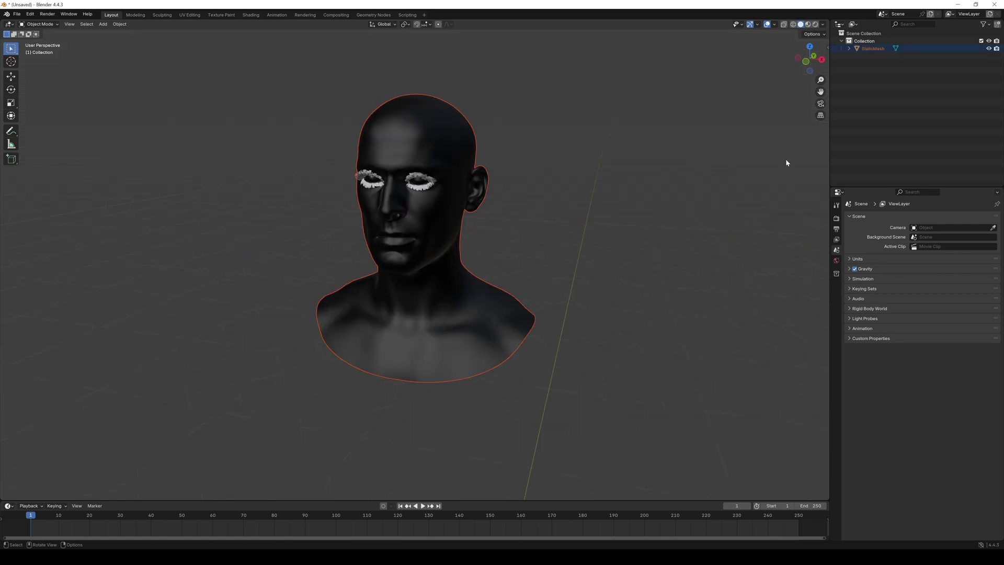
left_click(808, 25)
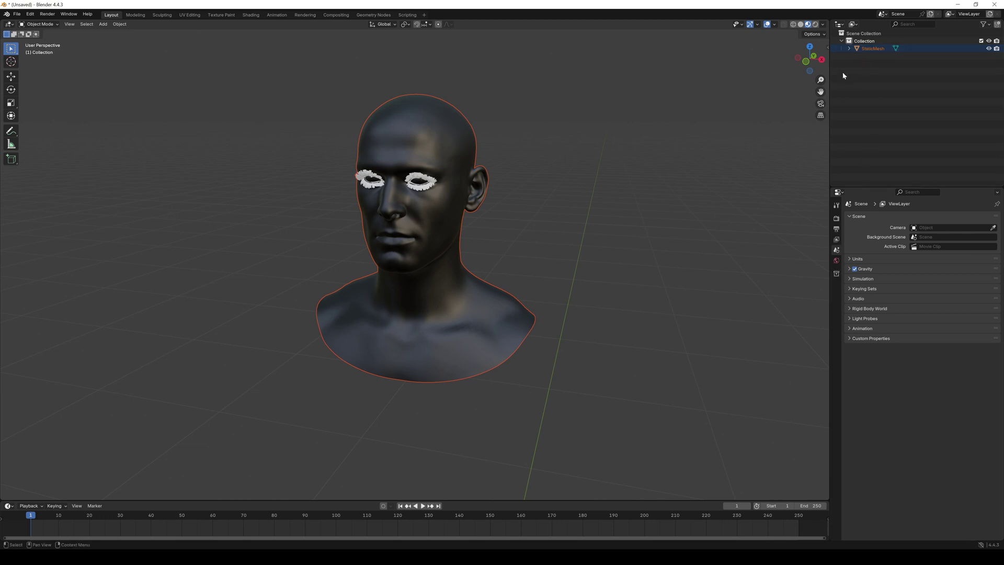
- Remove all imported material slots from the StaticMesh object
left_click(867, 48)
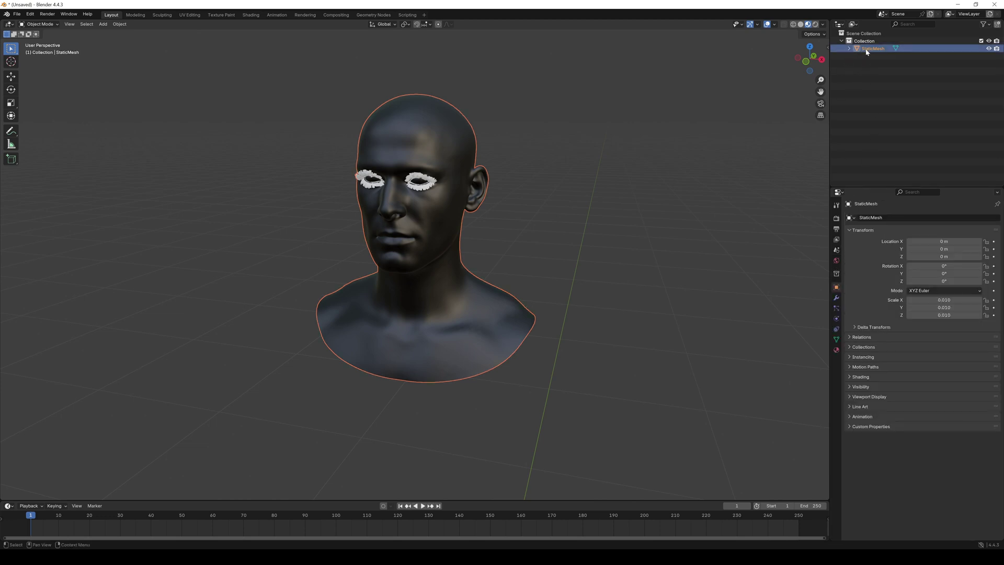
left_click(836, 350)
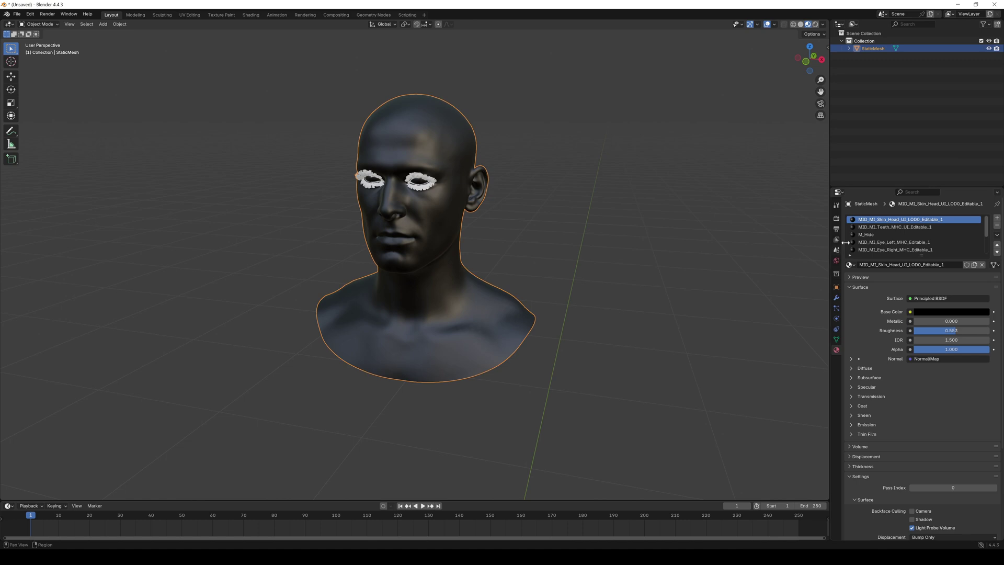
left_click(998, 226)
left_click(998, 226)
left_click(997, 226)
left_click(997, 226)
left_click(997, 226)
left_click(998, 226)
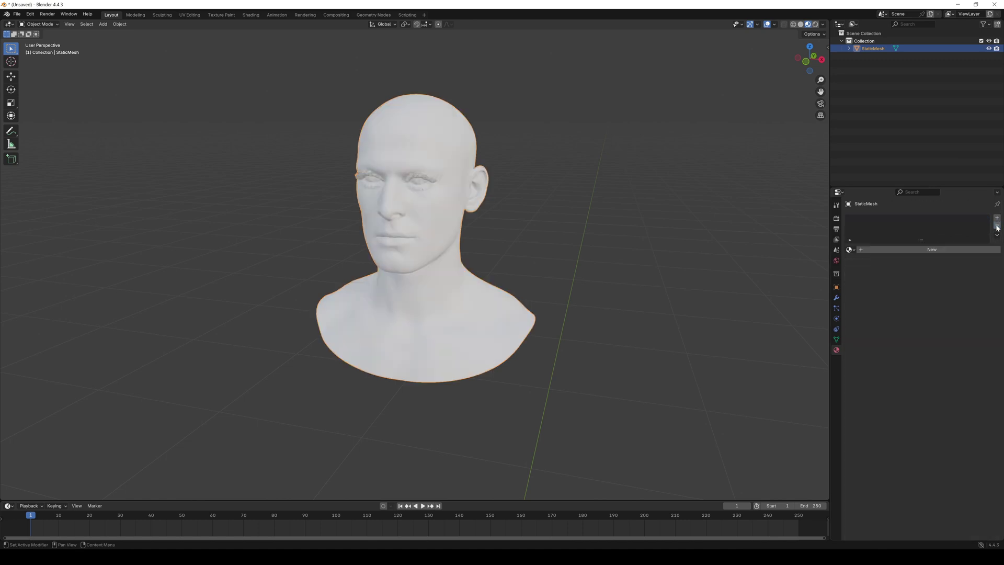
- Add a new material to the head and set its base color to pink
left_click(939, 249)
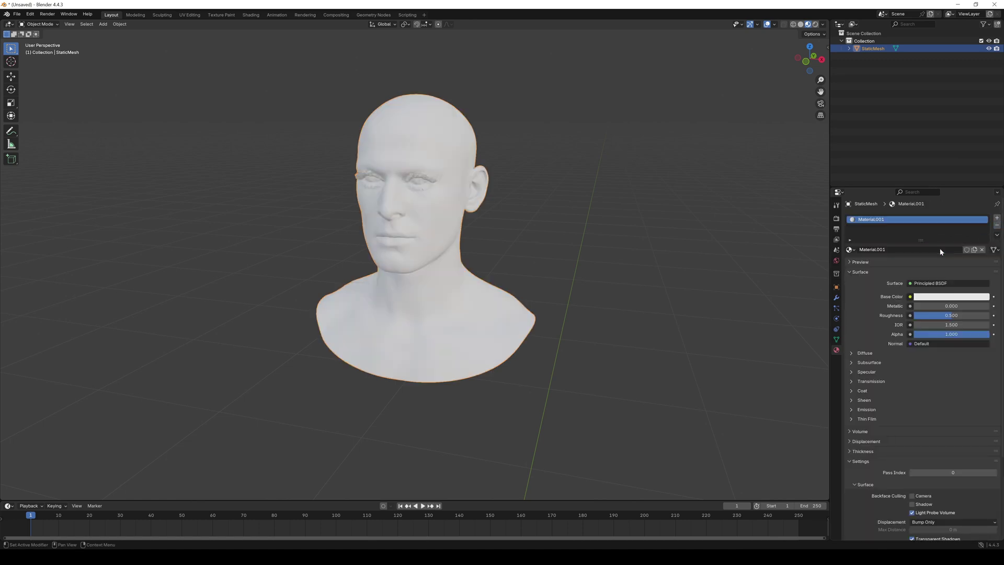
left_click(948, 297)
left_click_drag(949, 203, 956, 215)
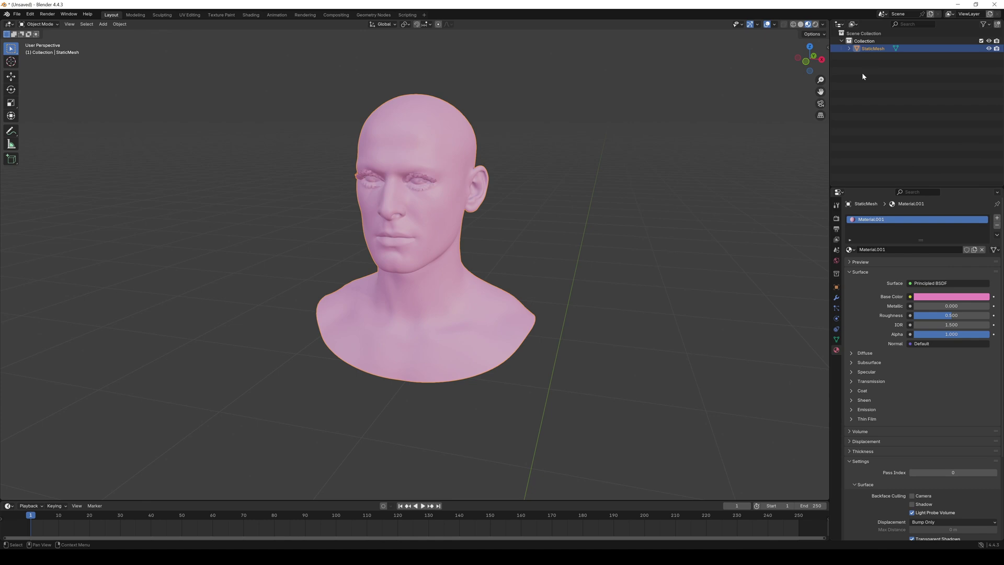
- Duplicate the StaticMesh object and rename the copy to Hair Scalp
key("ctrl+v")
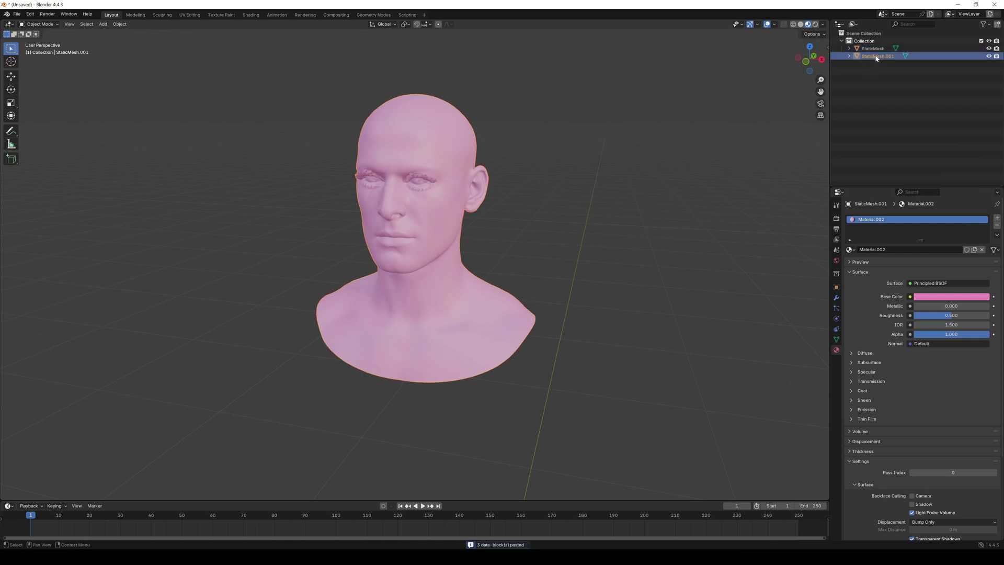
left_click(874, 56)
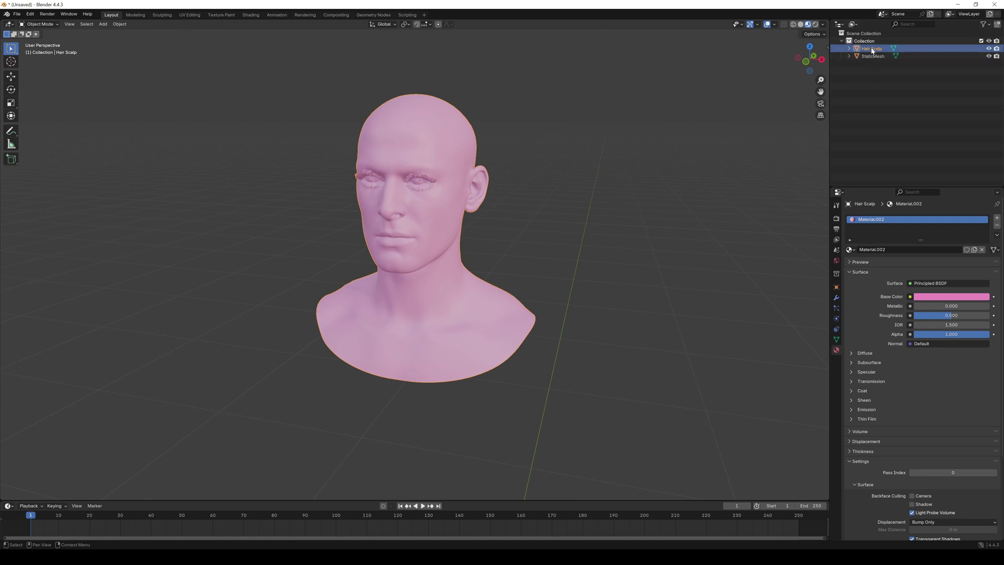
- Put Hair Scalp into Edit Mode in right orthographic view with X-ray enabled and clear the vertex selection
left_click(821, 60)
left_click(39, 24)
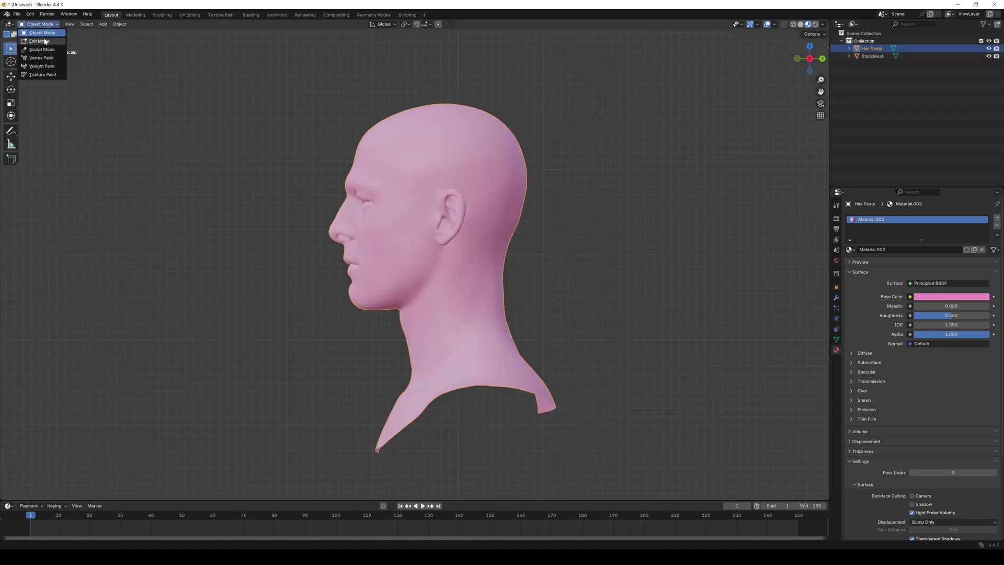
left_click(44, 42)
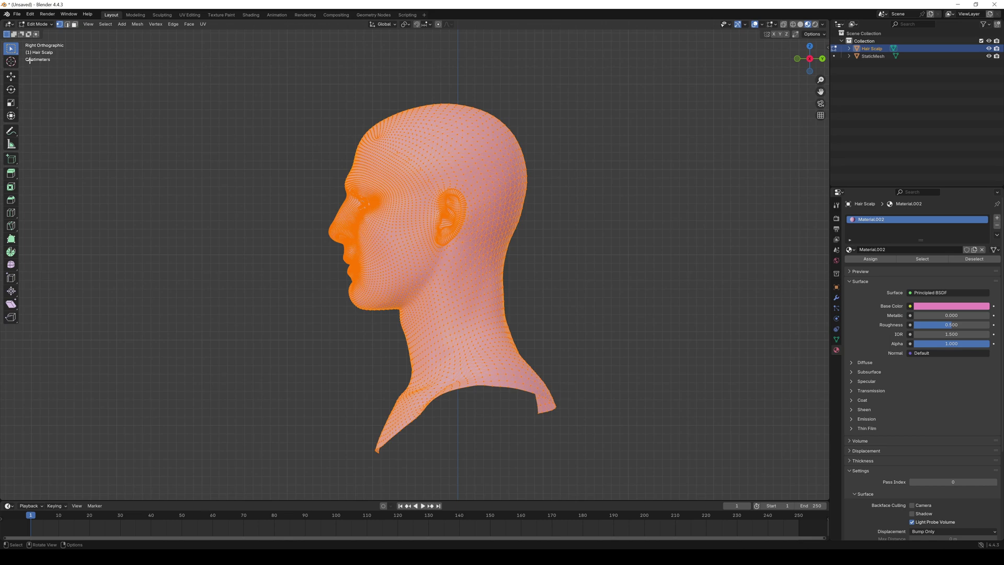
left_click(11, 49)
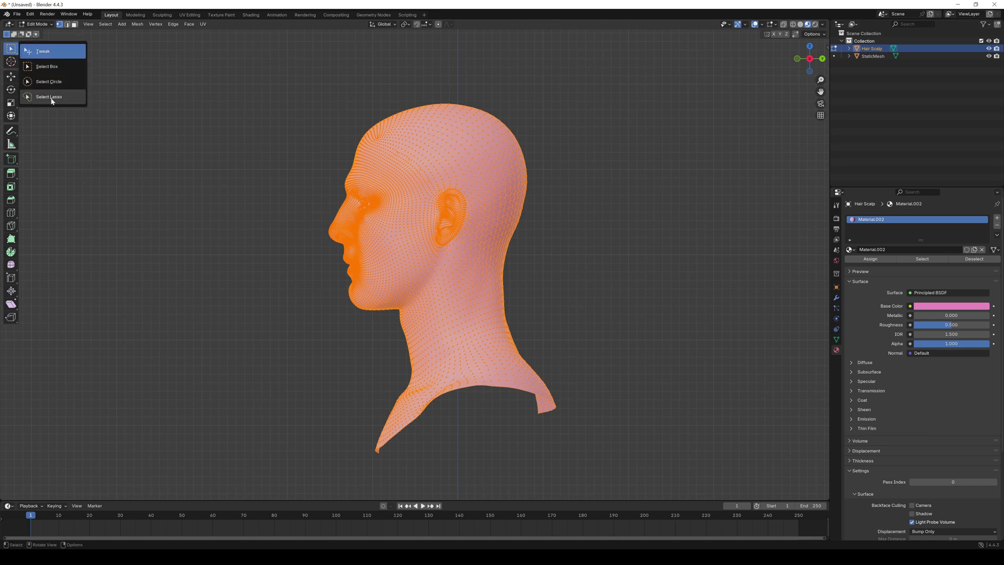
left_click(783, 26)
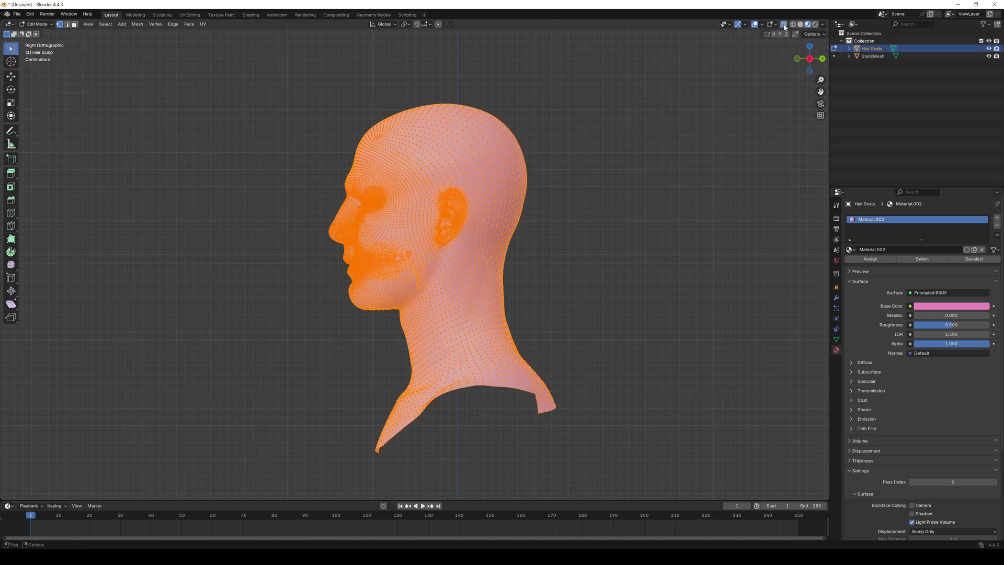
left_click(655, 183)
- Select the scalp vertices behind the hairline and around the ear, smooth the selection by growing and shrinking it, and separate it into its own object
mouse_move(353, 133)
left_mouse_down()
mouse_move(421, 184)
mouse_move(424, 218)
mouse_move(438, 197)
mouse_move(474, 201)
mouse_move(471, 246)
mouse_move(481, 264)
mouse_move(542, 167)
mouse_move(356, 117)
mouse_move(352, 126)
left_mouse_up()
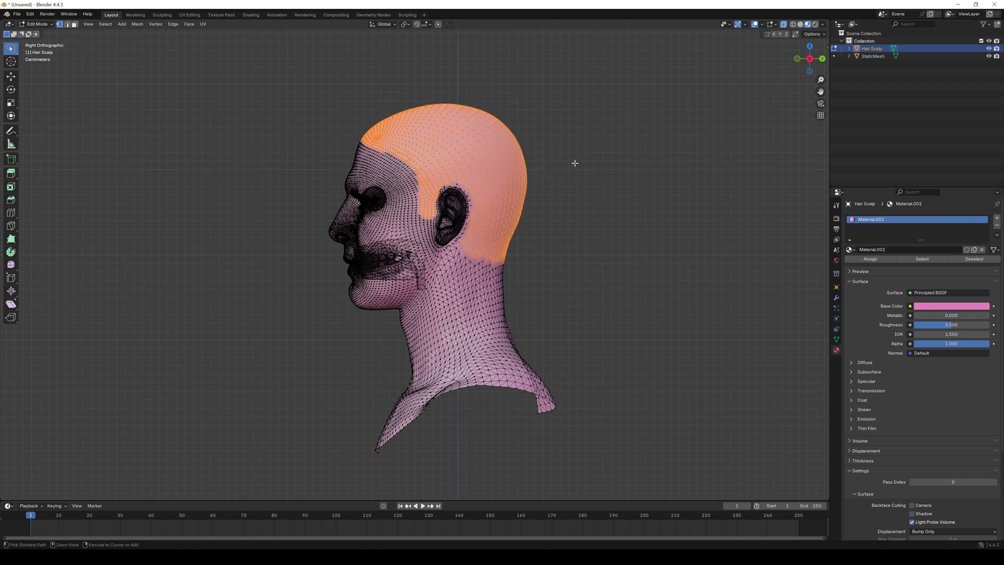
key("ctrl+KP_Add")
key("ctrl+KP_Add")
key("ctrl+KP_Add")
key("ctrl+KP_Subtract")
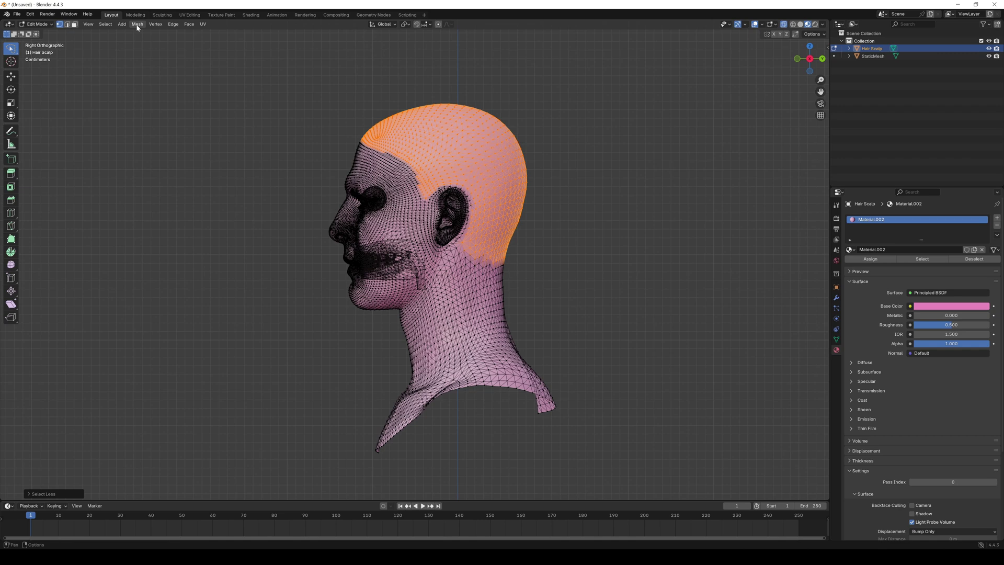
left_click(137, 25)
mouse_move(162, 92)
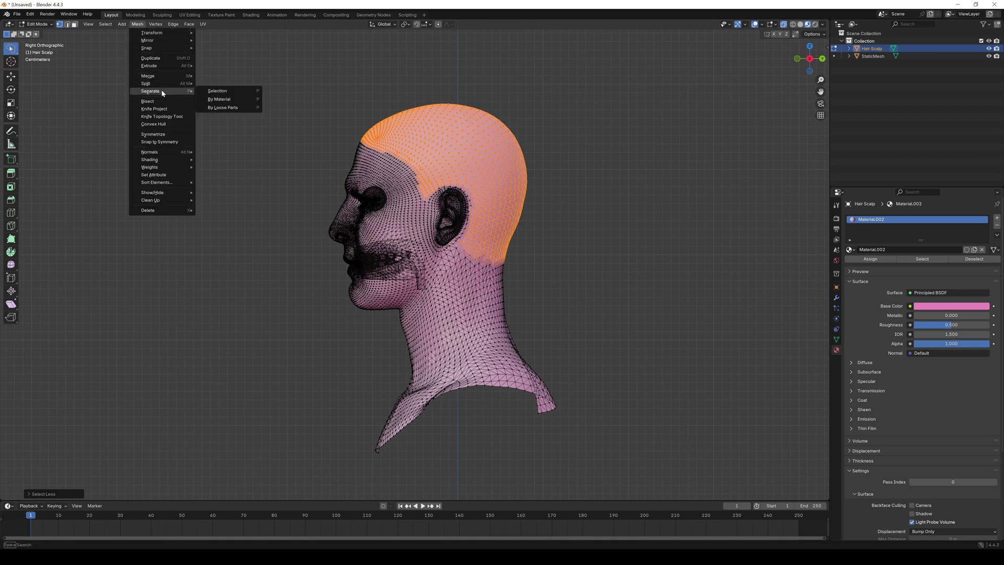
left_click(217, 91)
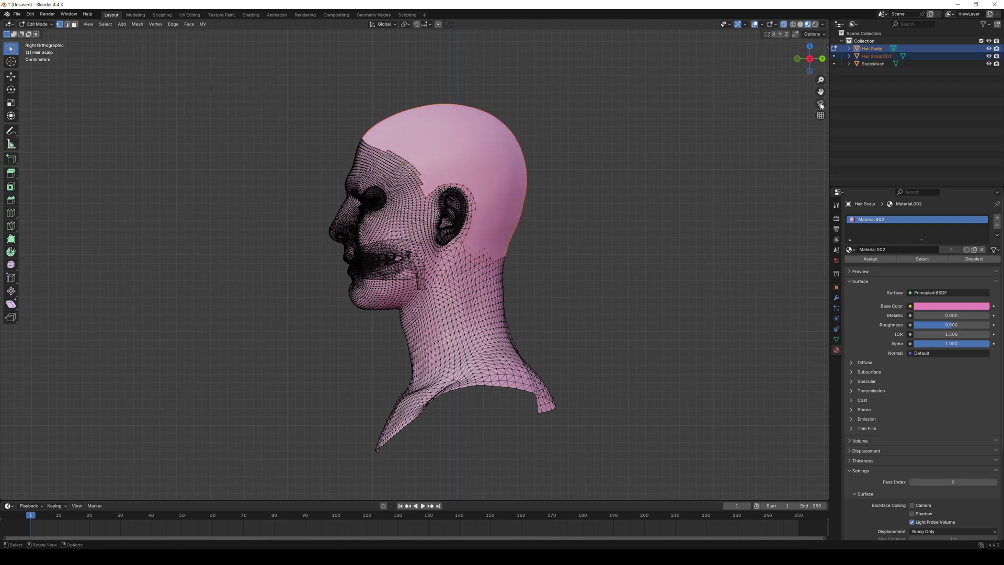
- Delete the leftover Hair Scalp object and set the base color of the separated Hair Scalp.001 to yellow
left_click(877, 50)
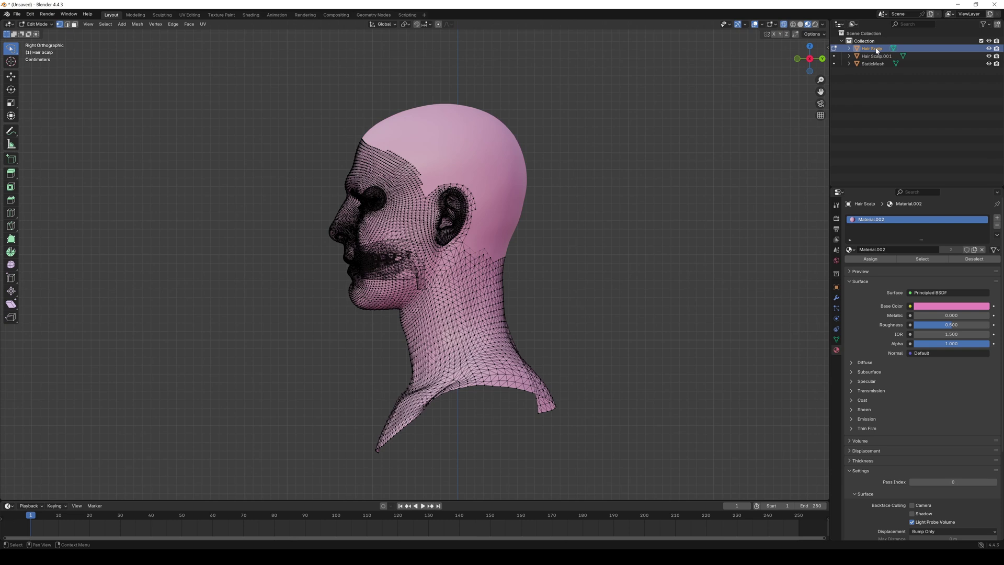
key("Delete")
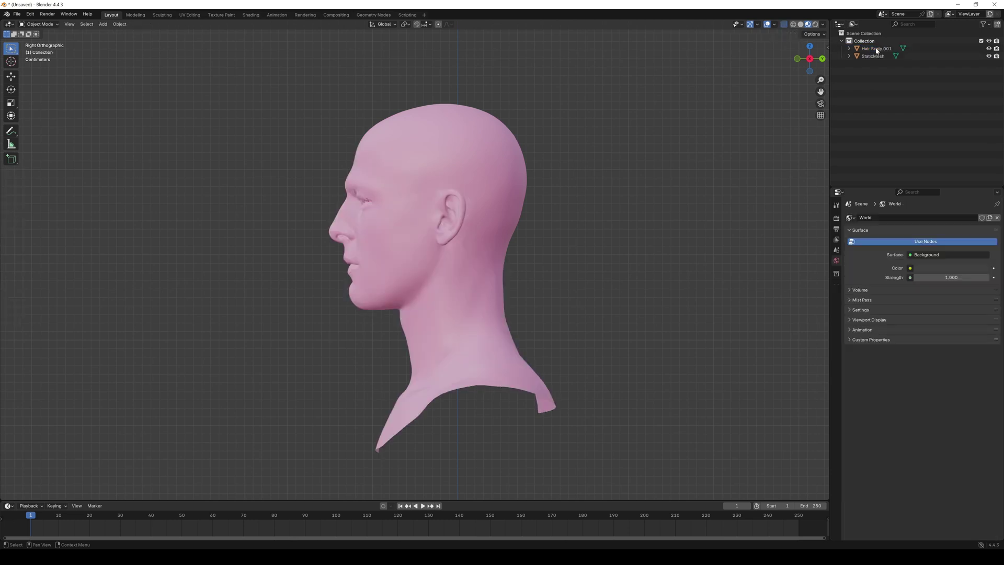
left_click(877, 49)
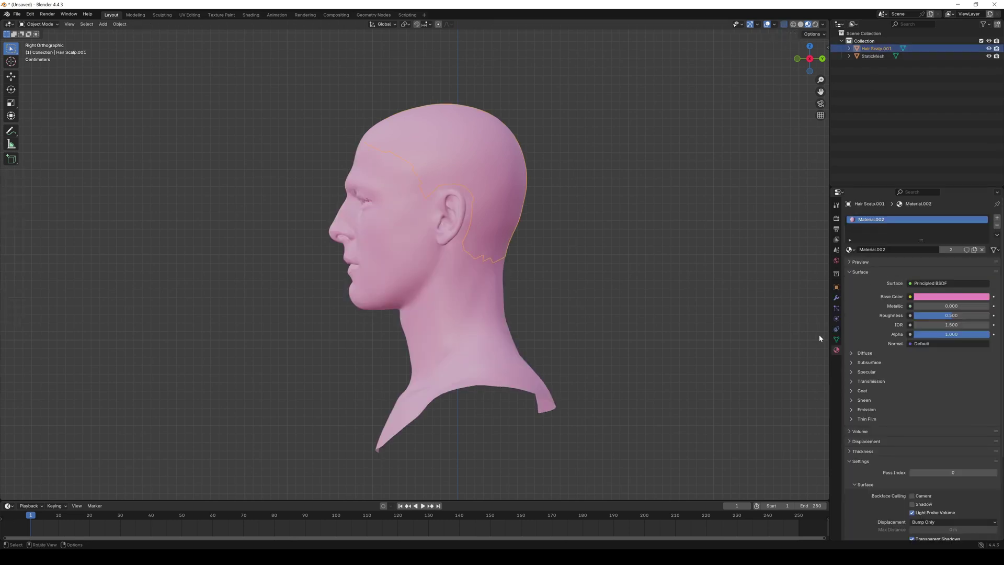
left_click(950, 297)
left_click_drag(946, 202, 931, 214)
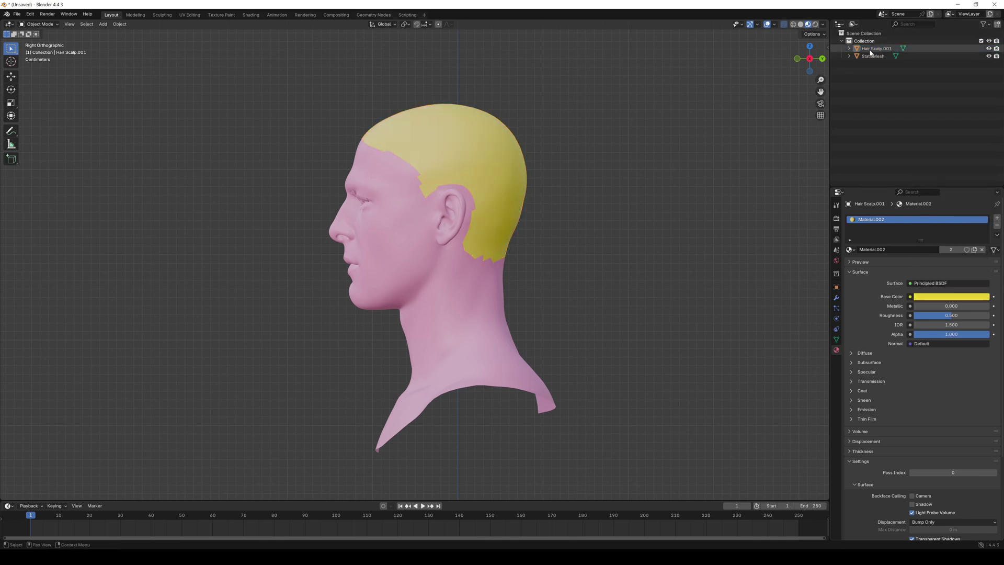
- Select the whole Hair Scalp.001 mesh in Edit Mode, unwrap it with Unwrap Conformal, and return to Object Mode
left_click(39, 24)
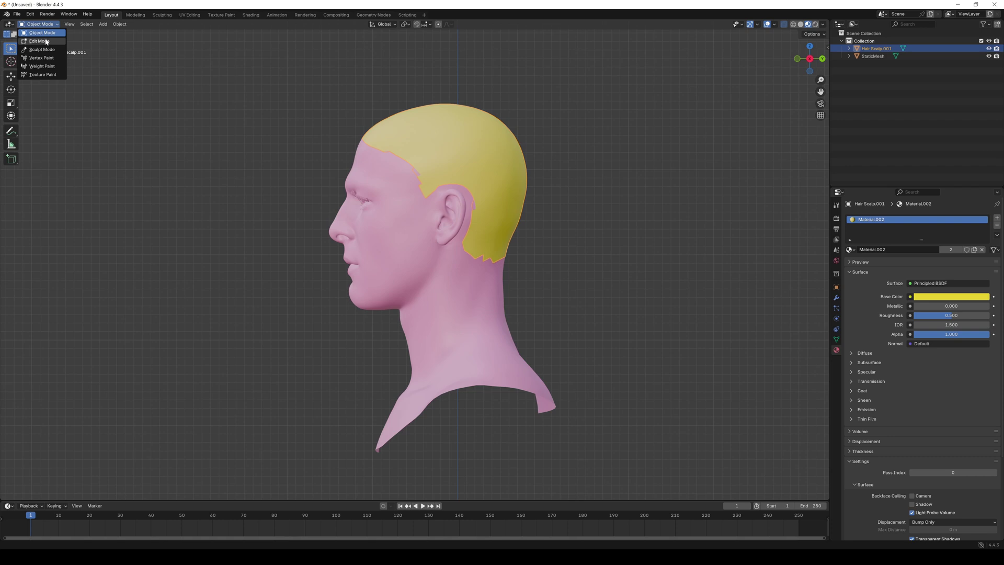
left_click(45, 42)
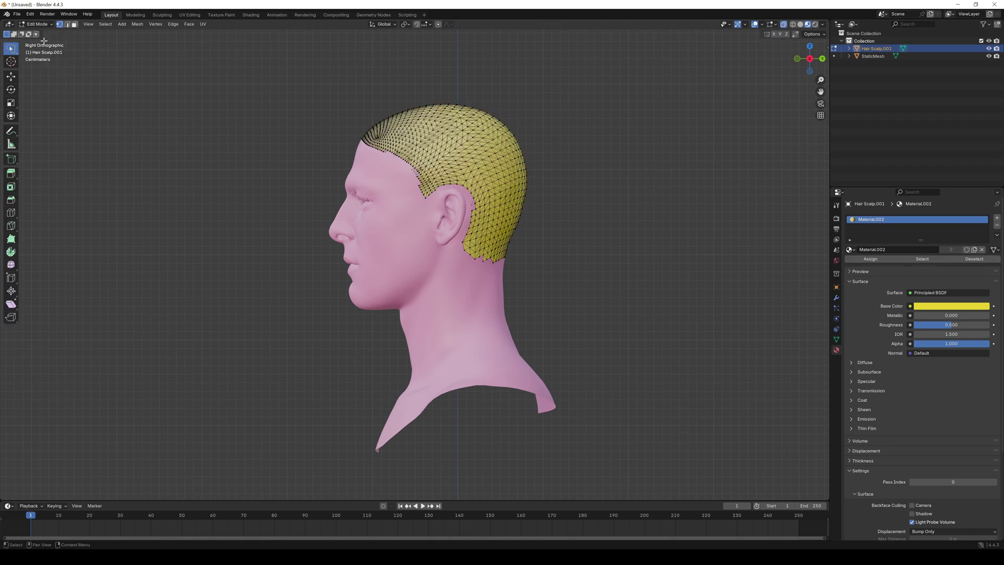
left_click(105, 24)
left_click(111, 32)
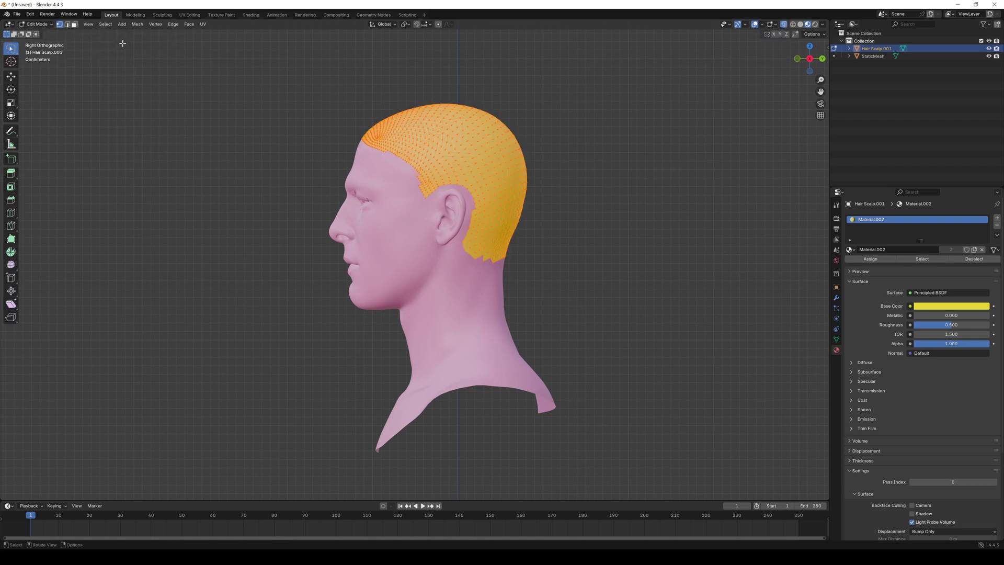
left_click(204, 26)
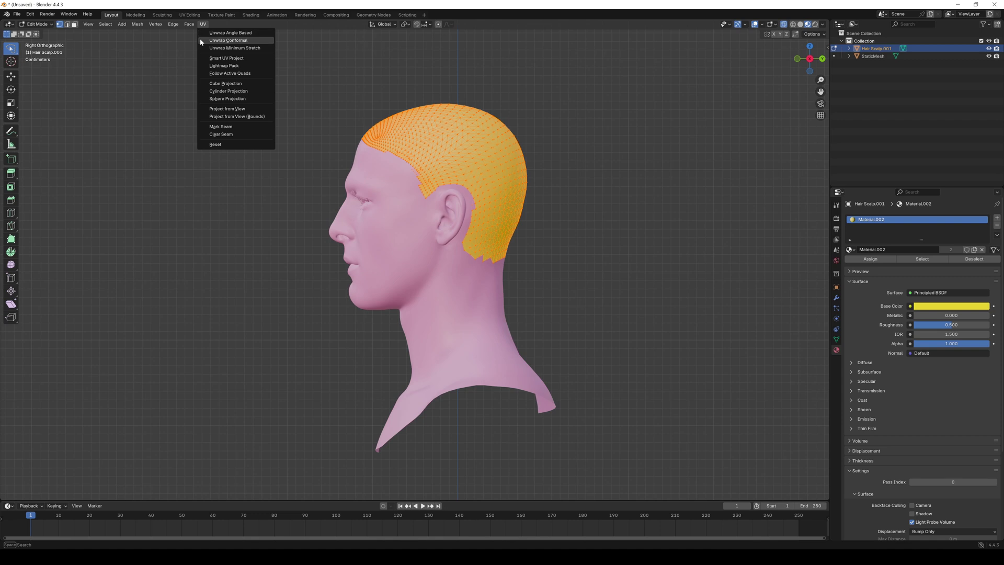
left_click(236, 42)
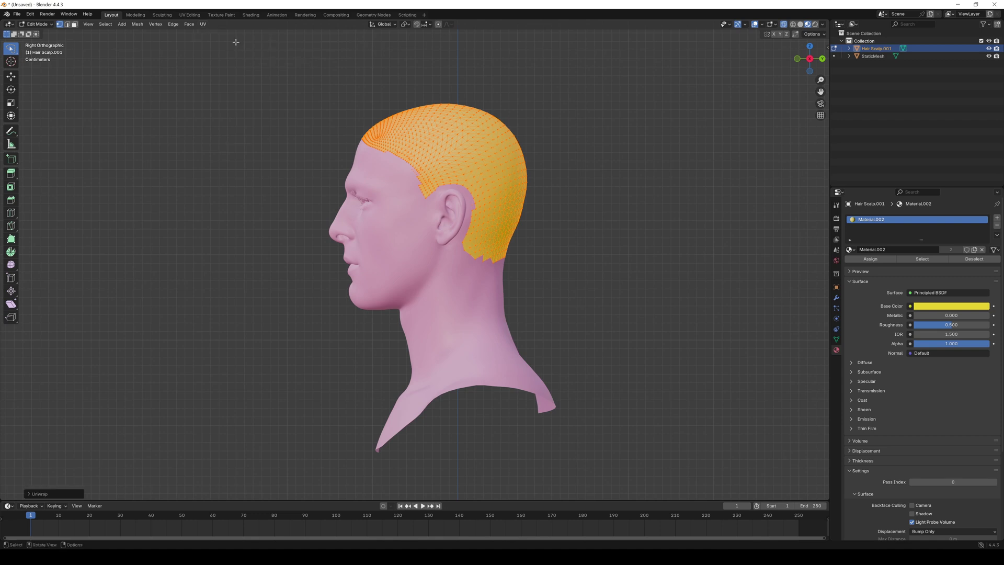
left_click(43, 26)
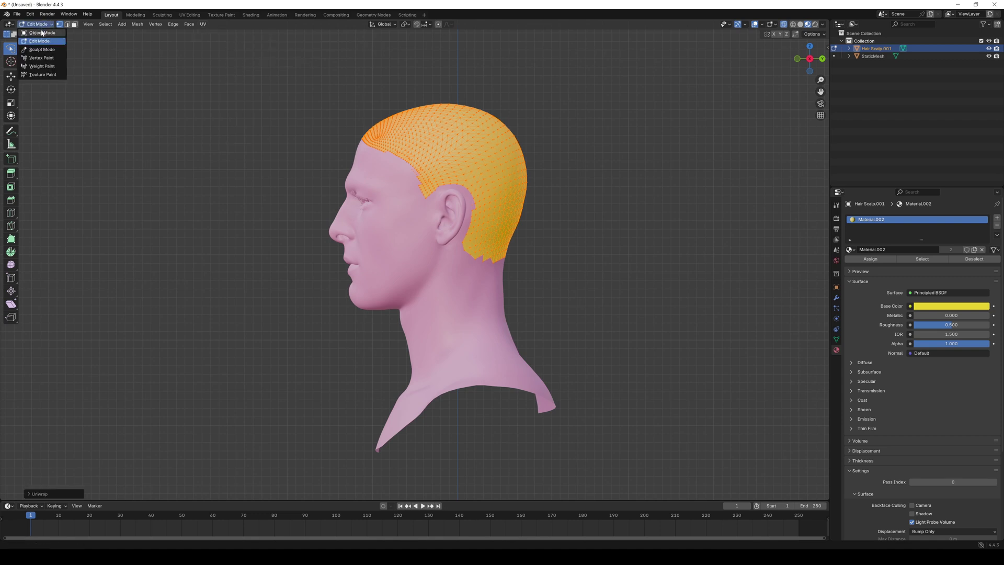
left_click(42, 33)
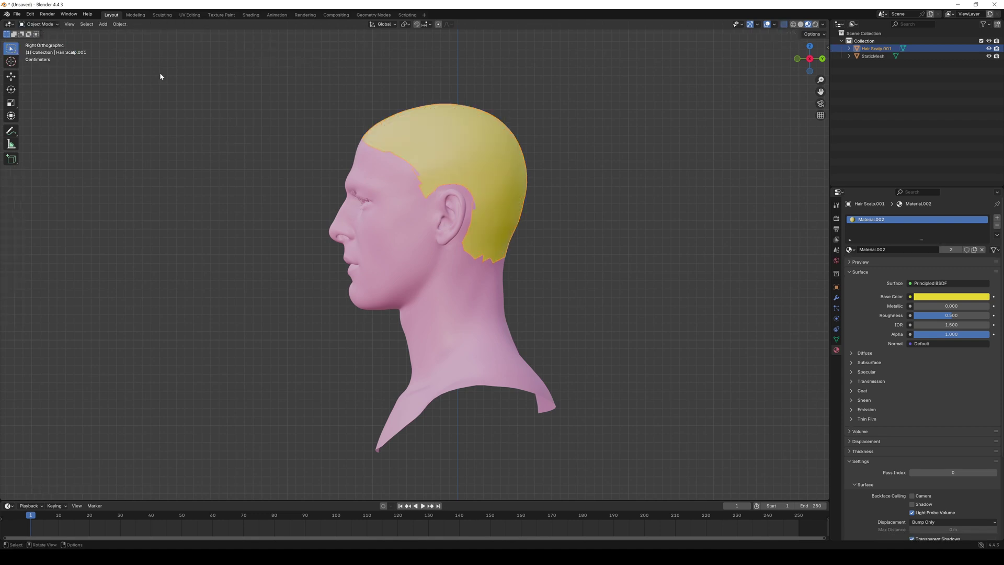
- Add an Empty Hair curves object to Hair Scalp.001 and switch it to Sculpt Mode
left_click(103, 24)
mouse_move(114, 40)
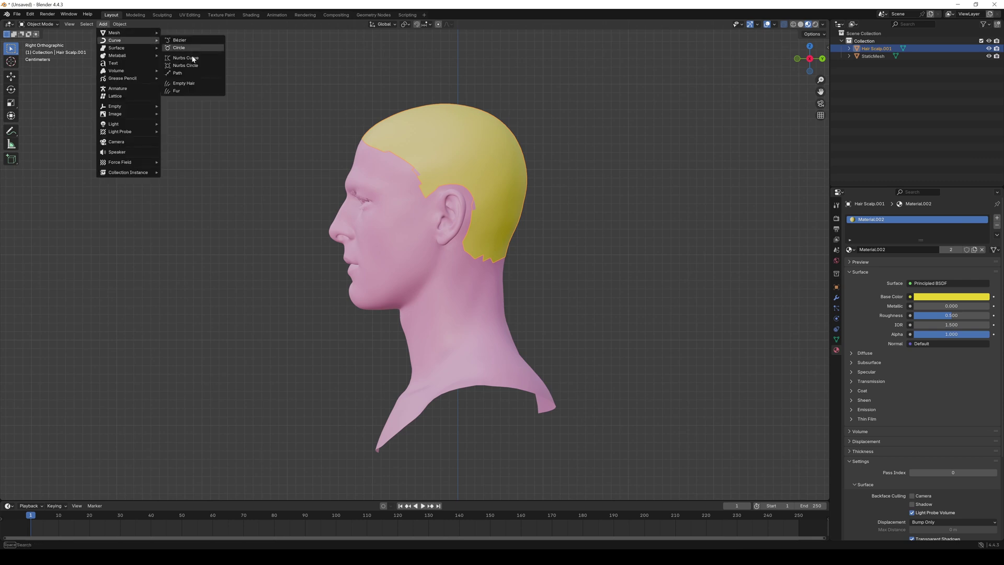
left_click(188, 82)
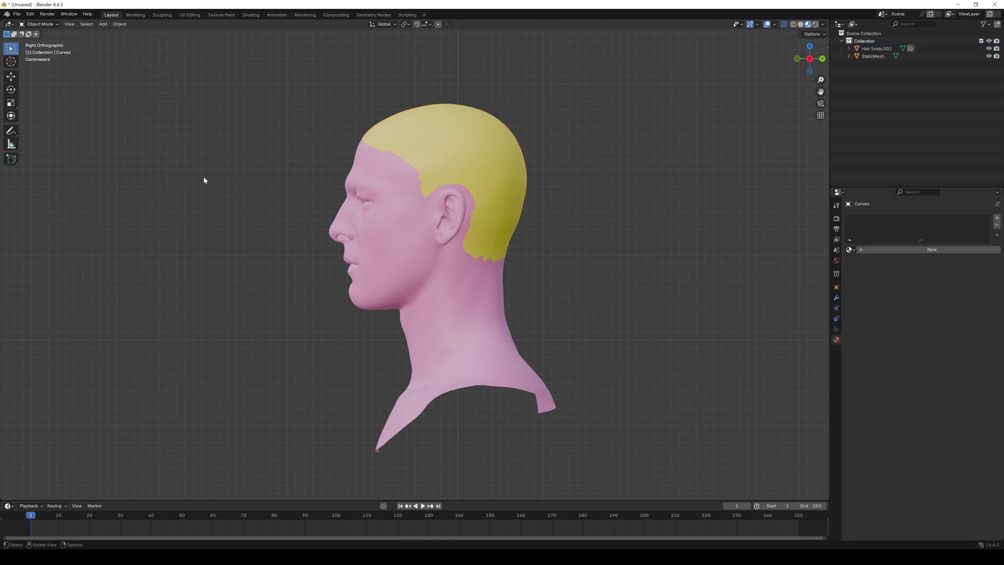
left_click(40, 24)
left_click(41, 50)
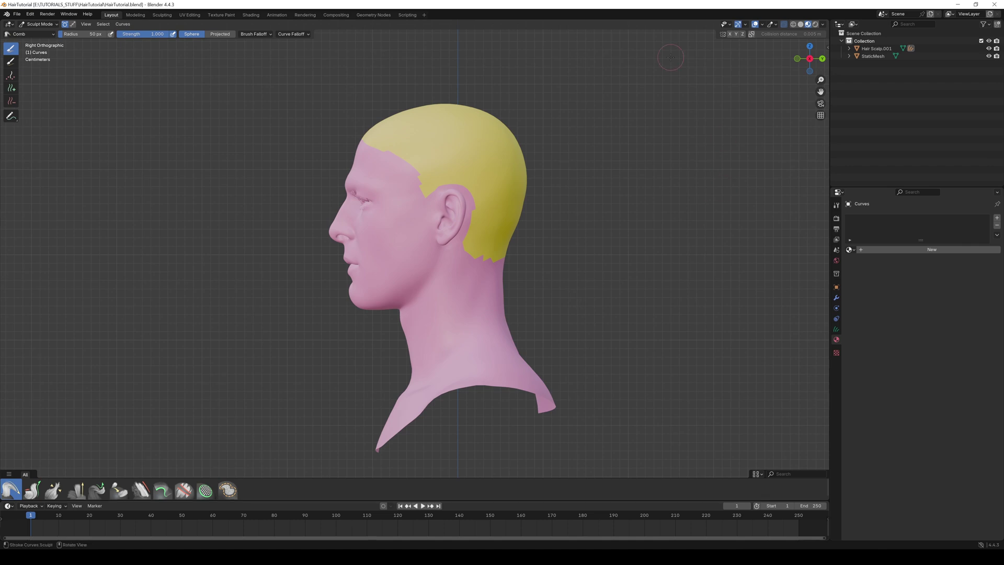
- Show the active brush settings in the sidebar and enable sculpt collision with the surface
left_click(826, 48)
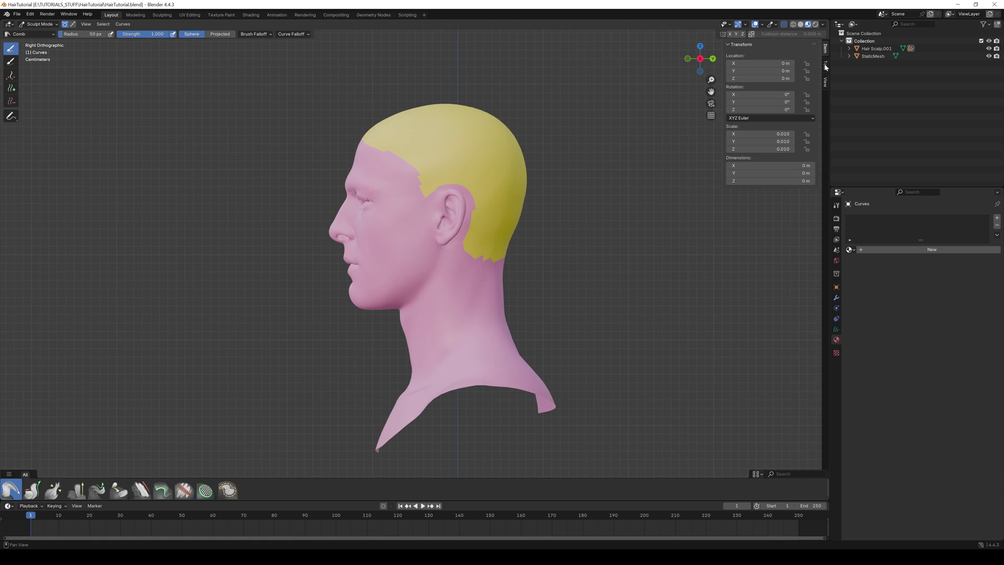
left_click(826, 66)
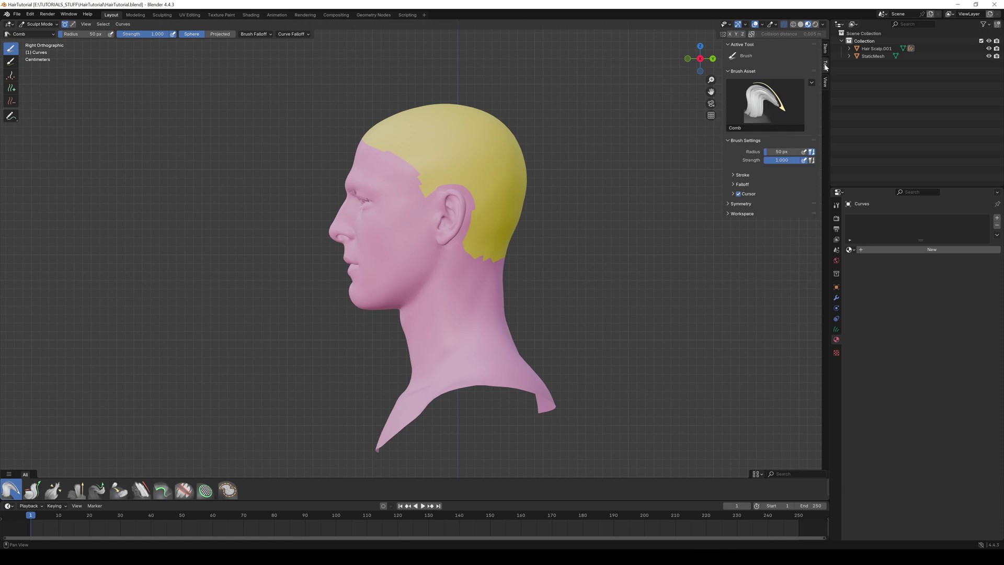
left_click(752, 35)
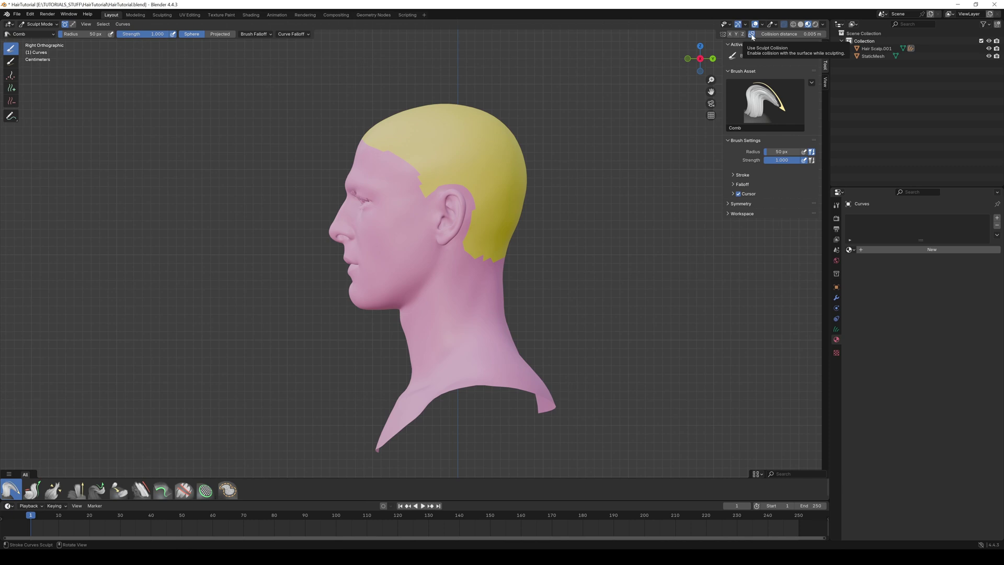
- Choose the Add brush and set its radius to 114 px and the hair length to 2 m
left_click(163, 492)
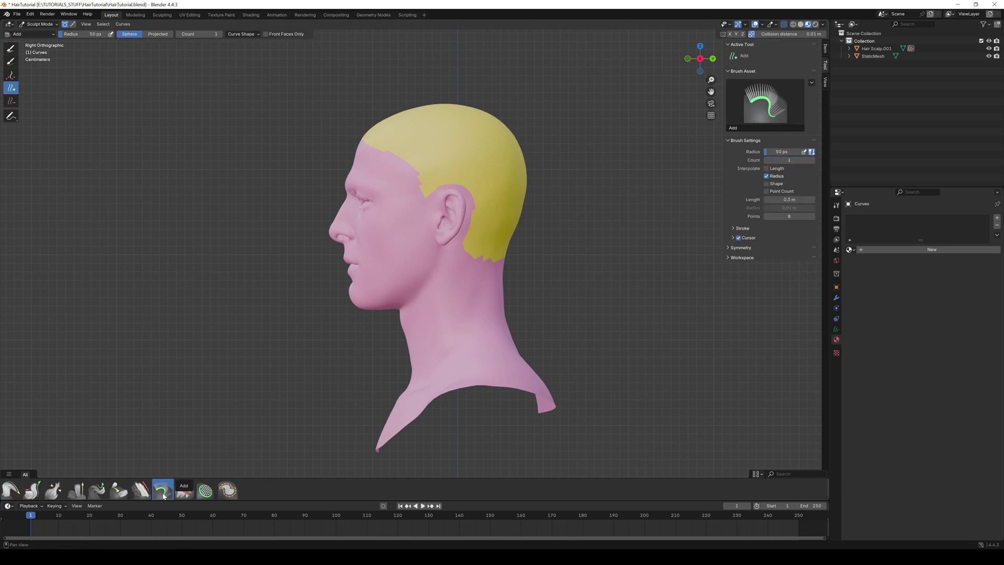
left_click_drag(769, 152, 783, 153)
key("f")
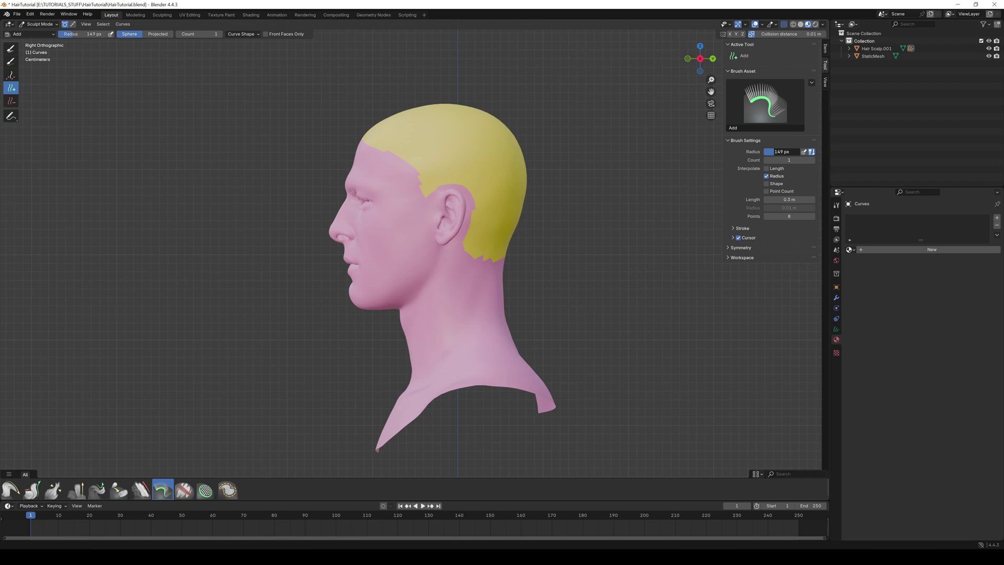
left_click(636, 164)
left_click(787, 199)
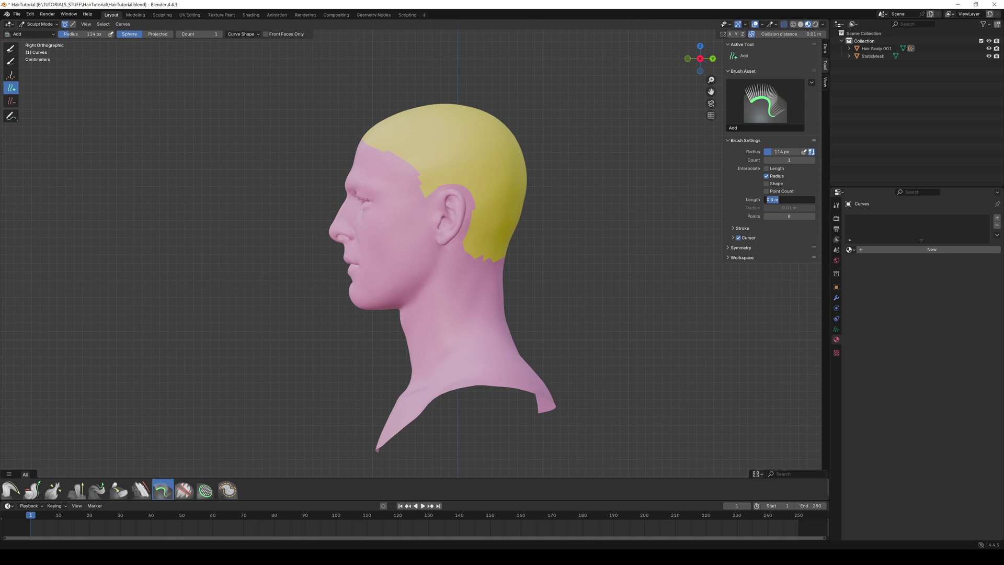
type("2")
key("Return")
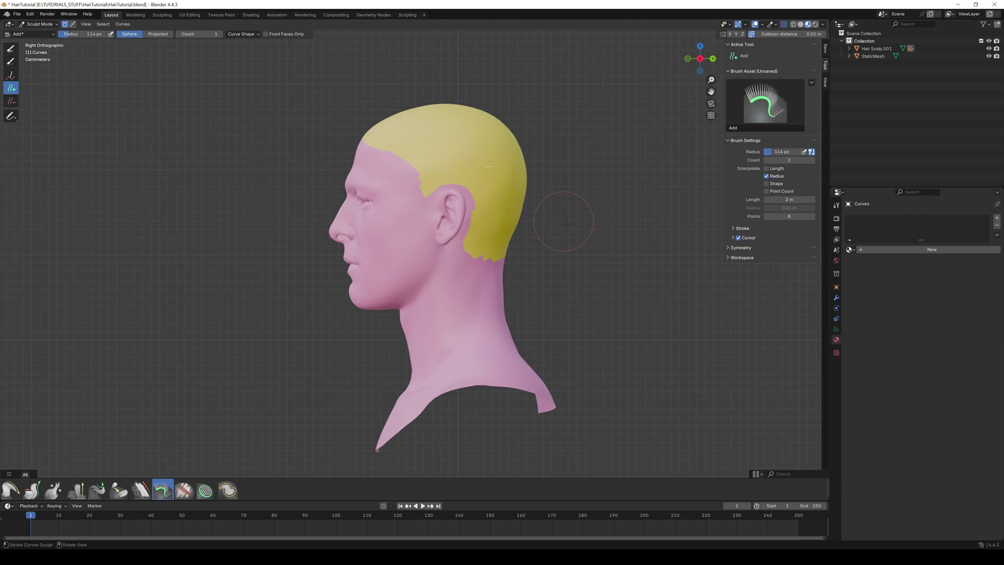
- Add a few single test strands with the Add brush on the side and upper part of the scalp
scroll(570, 226, "up", 3)
middle_click_drag(569, 226, 623, 133)
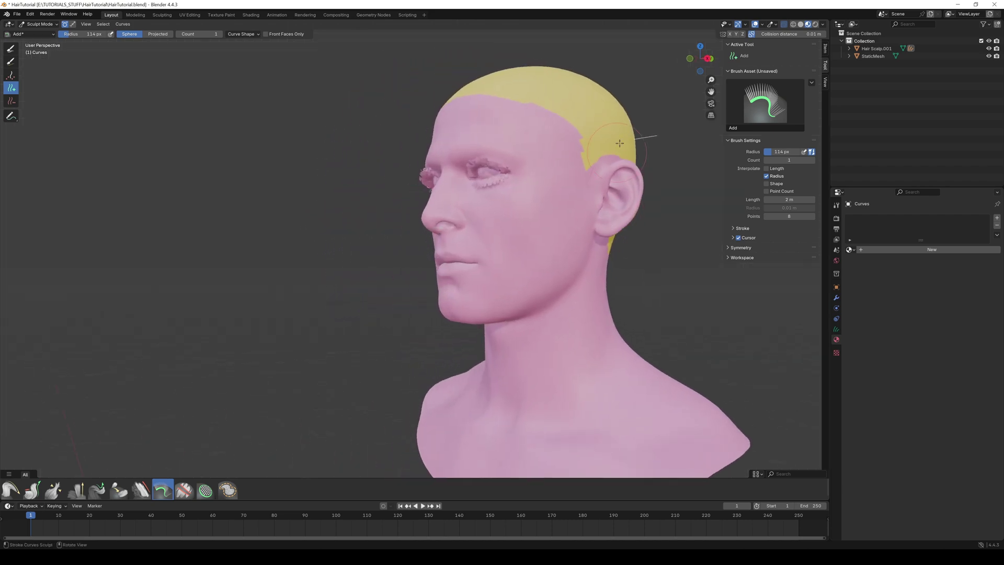
middle_click_drag(590, 102, 768, 172, "shift")
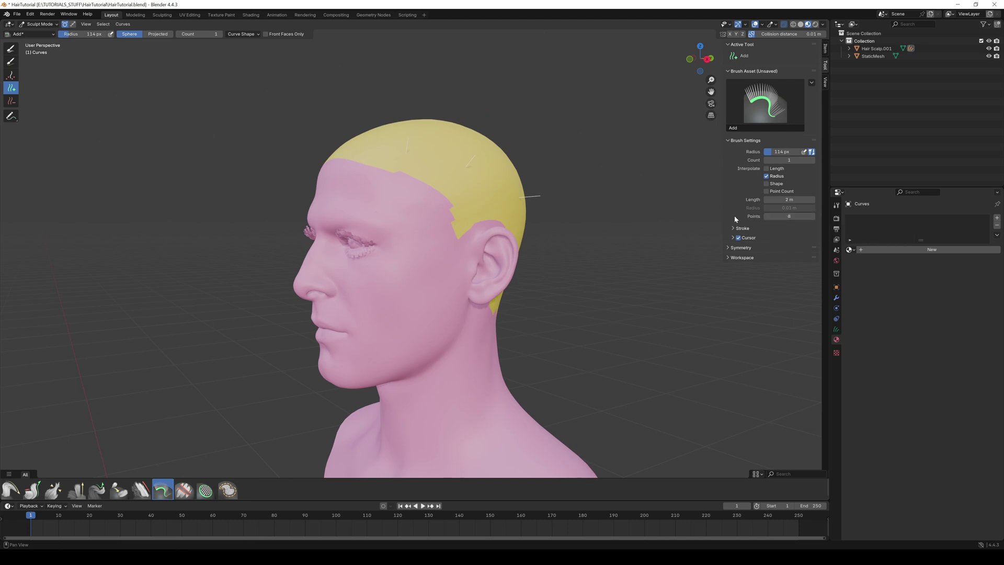
- Enable X mirror symmetry and add mirrored test strands near the front of the scalp
left_click(727, 248)
middle_click_drag(637, 224, 574, 199)
left_click(540, 177)
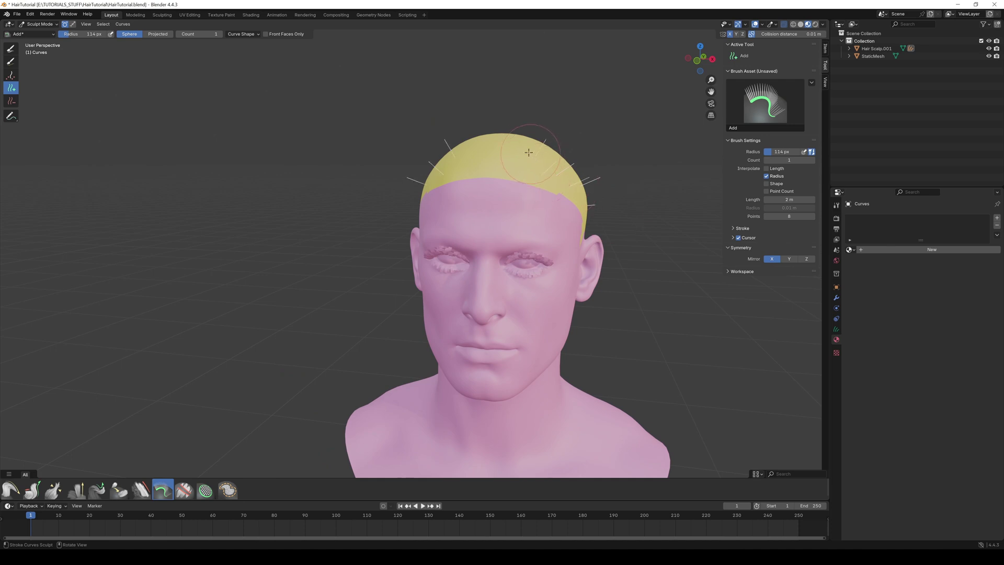
left_click(526, 152)
- Try the Delete brush on the test strands at the front of the scalp and undo the stroke
left_click(185, 489)
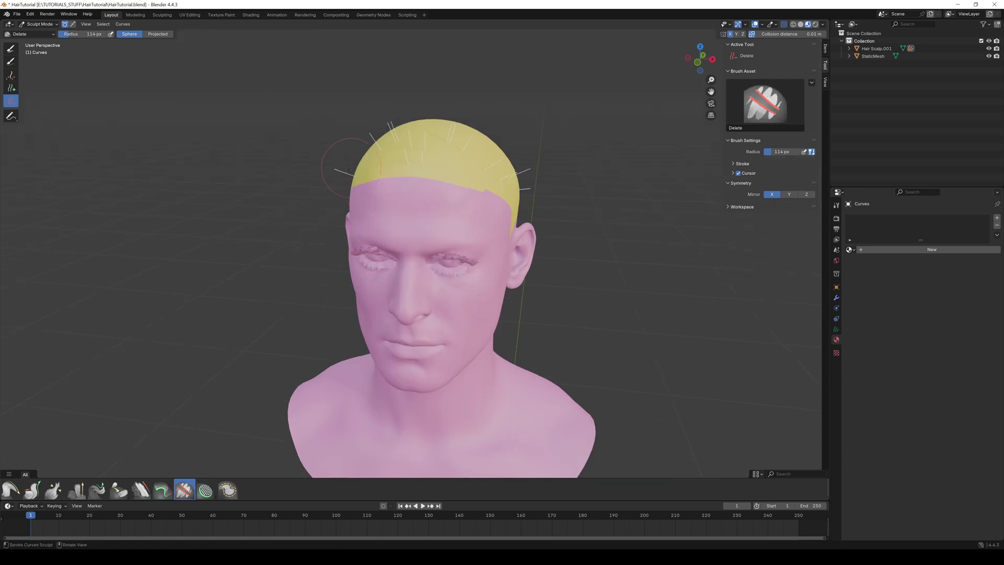
left_click_drag(383, 145, 405, 143)
key("ctrl+z")
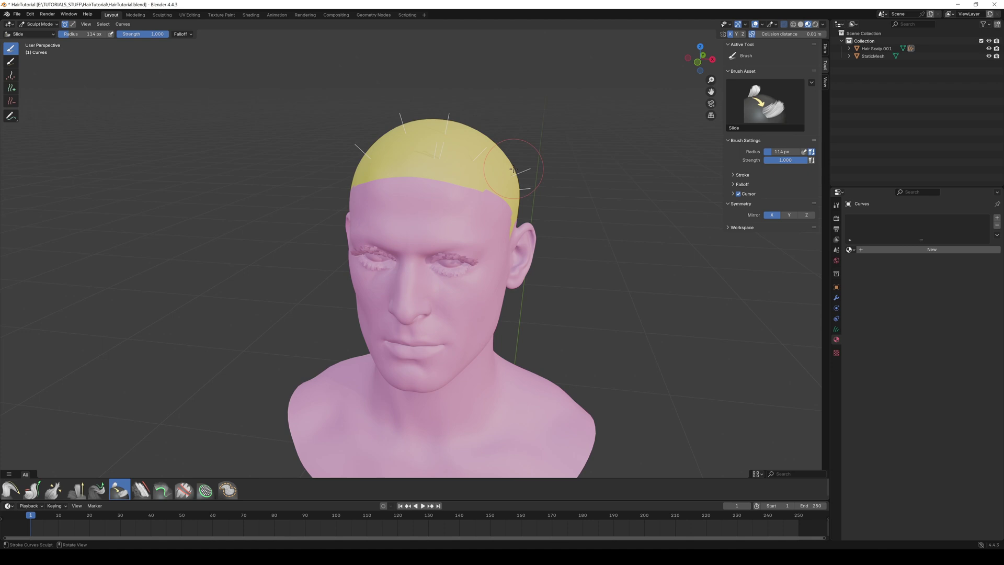
- Slide some test strands across the scalp with the Slide brush, then bend strands with the Comb brush
left_click_drag(512, 172, 501, 164)
left_click_drag(448, 134, 444, 134)
left_click(11, 490)
left_click_drag(346, 139, 338, 160)
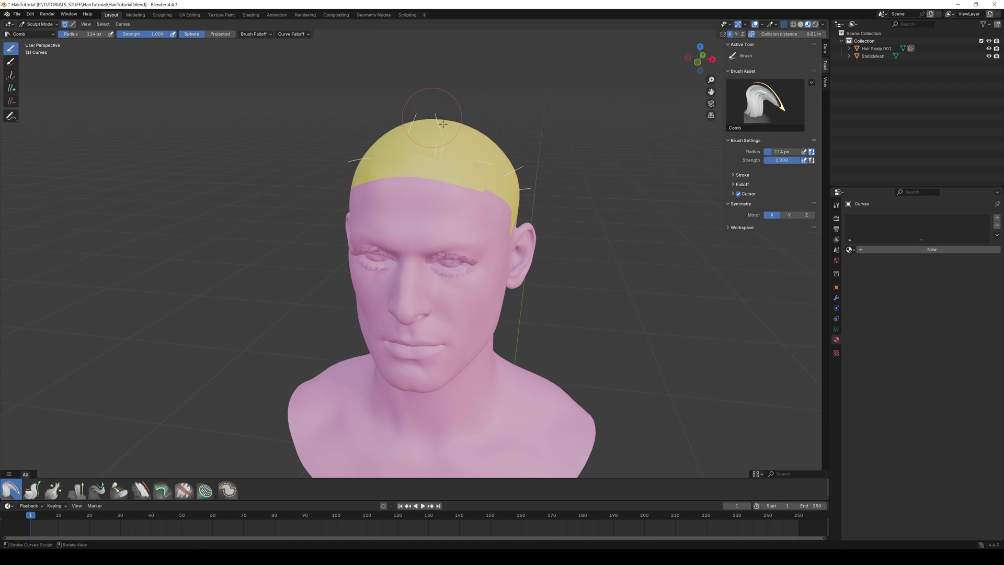
left_click_drag(441, 115, 452, 109)
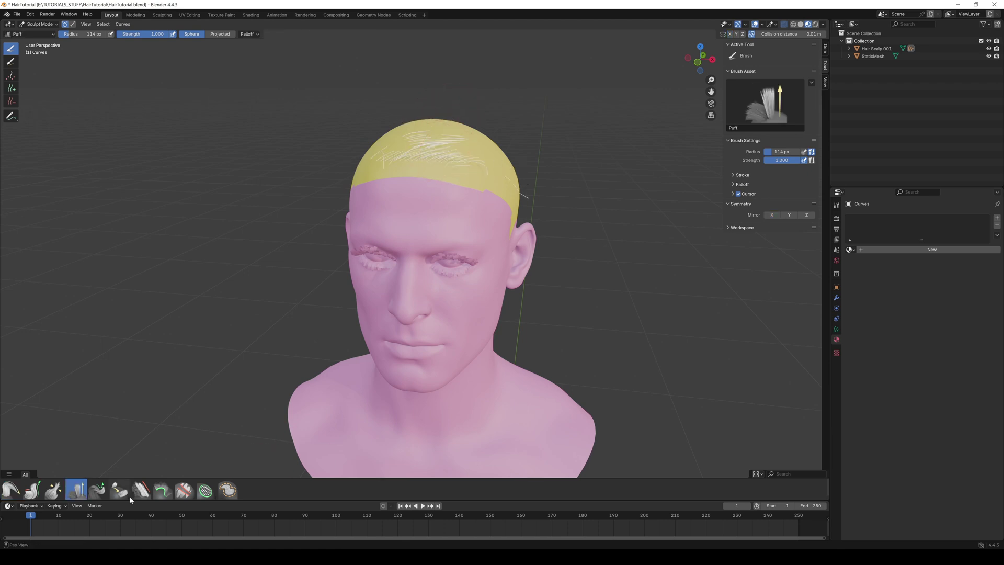
- Try another sculpting brush on the front test strands and toggle the options of a further brush
left_click(97, 490)
mouse_move(460, 149)
left_mouse_down()
mouse_move(590, 114)
mouse_move(533, 140)
mouse_move(390, 152)
left_mouse_up()
left_click(32, 490)
left_click(803, 172)
left_click(779, 171)
left_click(803, 171)
- Remove the test strands from the scalp with the Delete brush
left_click(184, 490)
scroll(408, 157, "up", 1)
mouse_move(499, 172)
middle_mouse_down()
mouse_move(445, 172)
mouse_move(471, 189)
middle_mouse_up()
- Paint dense hair over the entire scalp using the Add brush with a count of 50 and mirroring off
key("a")
left_click_drag(403, 152, 495, 219)
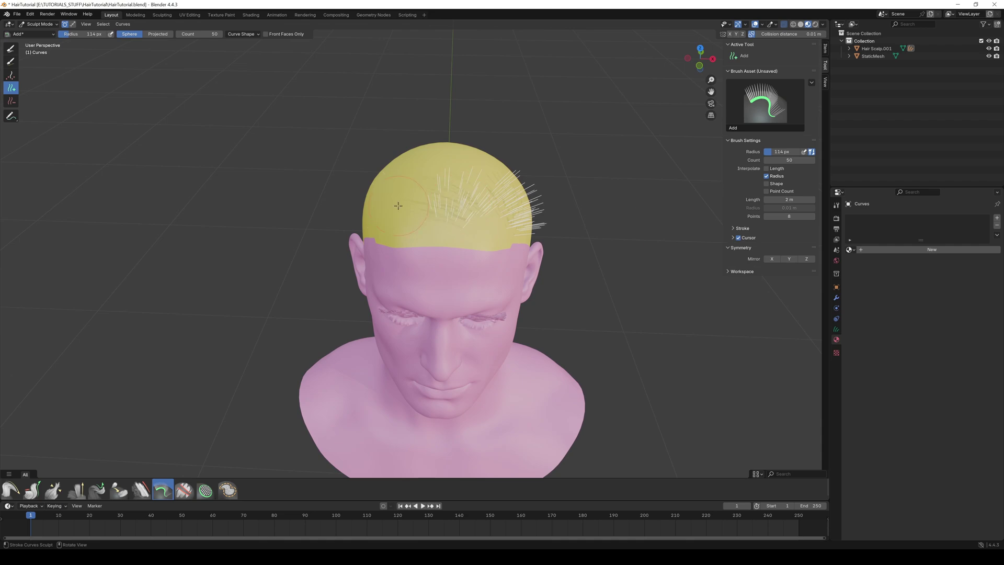
left_click_drag(407, 156, 491, 216)
middle_click_drag(492, 209, 355, 157)
left_click_drag(292, 131, 340, 172)
left_click_drag(340, 104, 345, 240)
middle_click_drag(444, 220, 377, 220)
left_click_drag(366, 115, 387, 230)
mouse_move(470, 115)
middle_mouse_down()
mouse_move(413, 151)
mouse_move(376, 142)
mouse_move(594, 133)
middle_mouse_up()
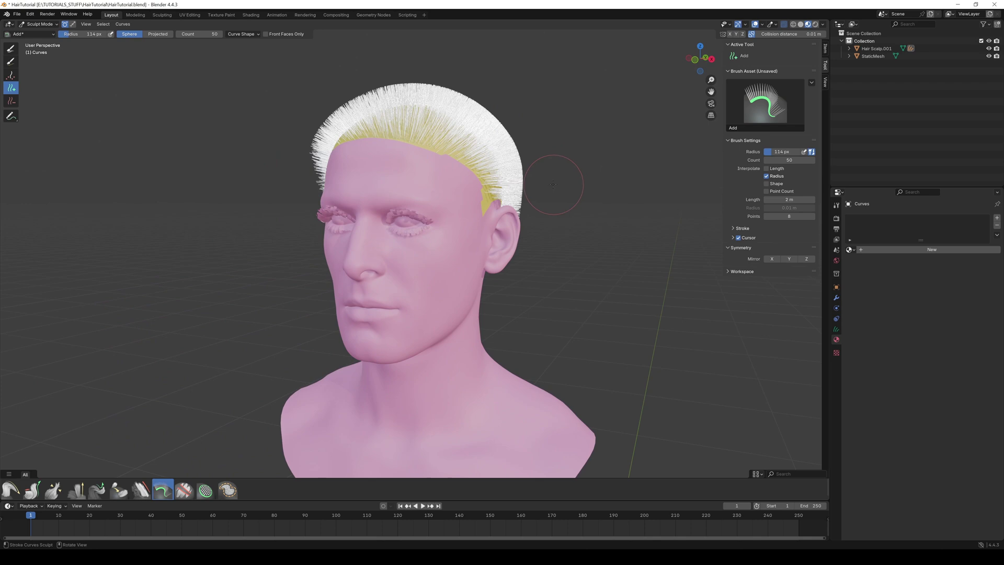
- Replace the timeline with an enlarged Asset Browser and show the Hair asset catalog
left_click(9, 506)
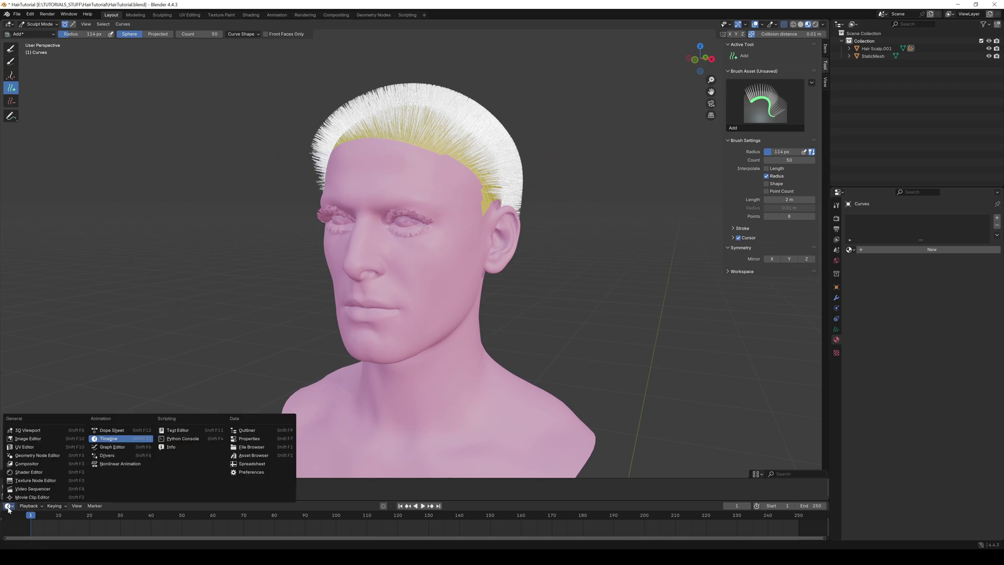
left_click(252, 457)
left_click_drag(266, 501, 272, 430)
left_click(78, 476)
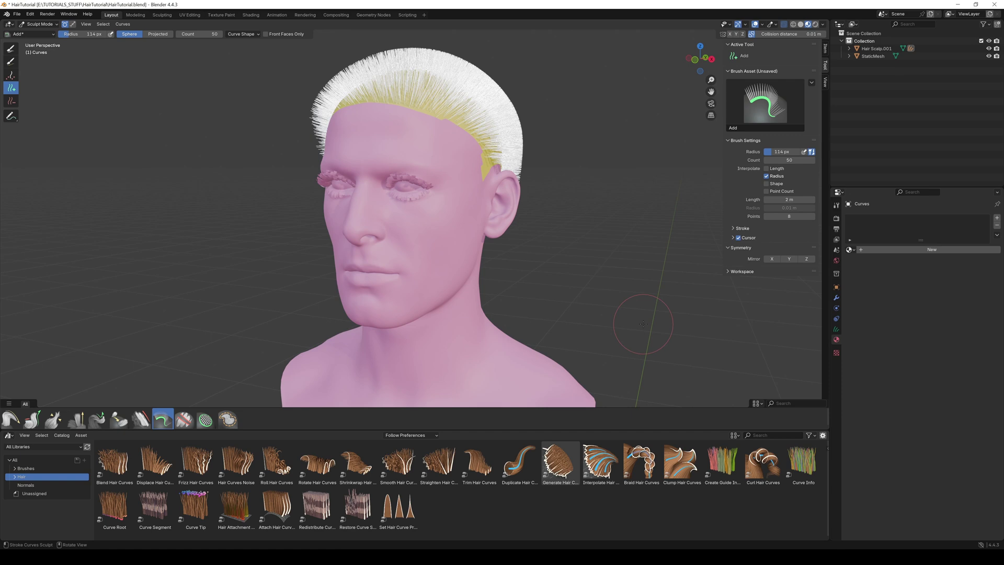
- Select the Curves object under Hair Scalp.001 and apply the Interpolate Hair Curves asset to the hair
left_click(848, 49)
left_click(857, 64)
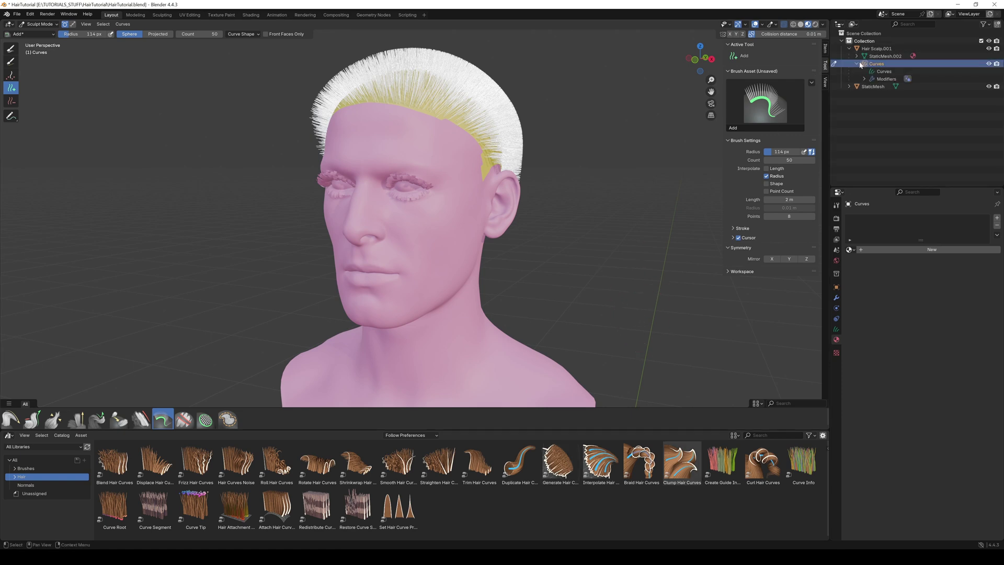
left_click(600, 466)
mouse_move(599, 466)
left_mouse_down()
mouse_move(583, 168)
mouse_move(482, 85)
mouse_move(470, 102)
left_mouse_up()
left_click(471, 102)
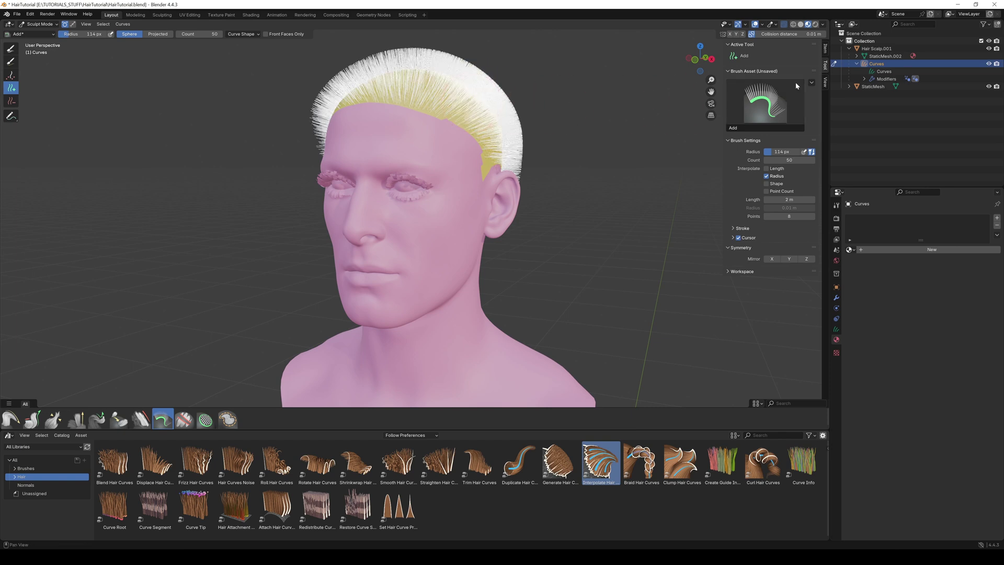
- Set the surface of the Interpolate Hair Curves modifier to Hair Scalp.001
left_click(864, 79)
left_click(895, 94)
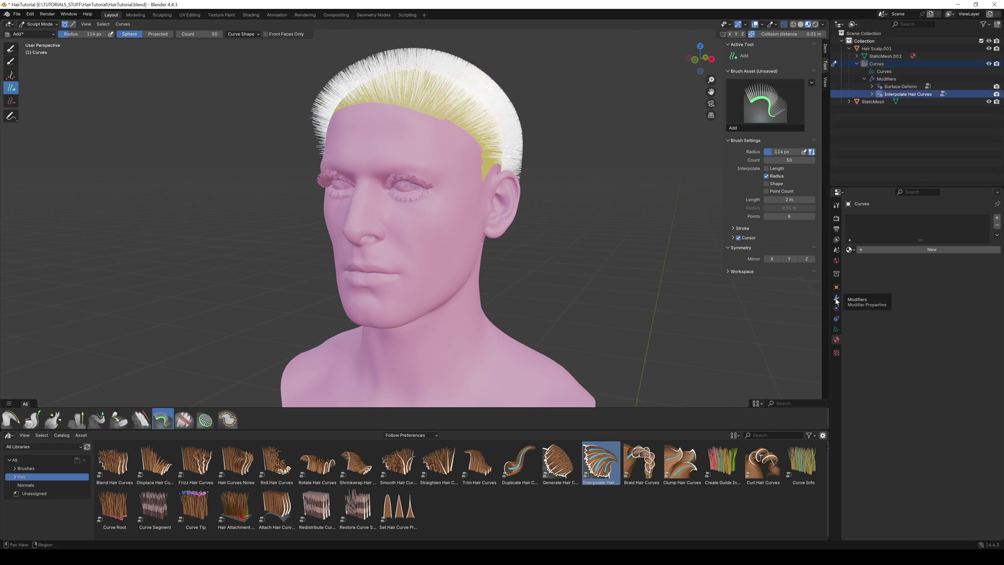
left_click(836, 299)
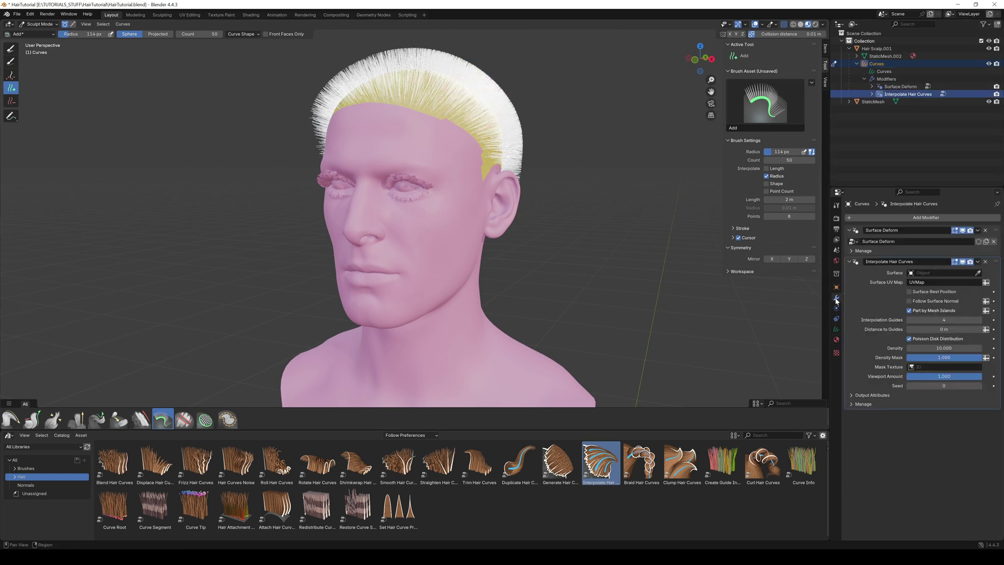
left_click(945, 273)
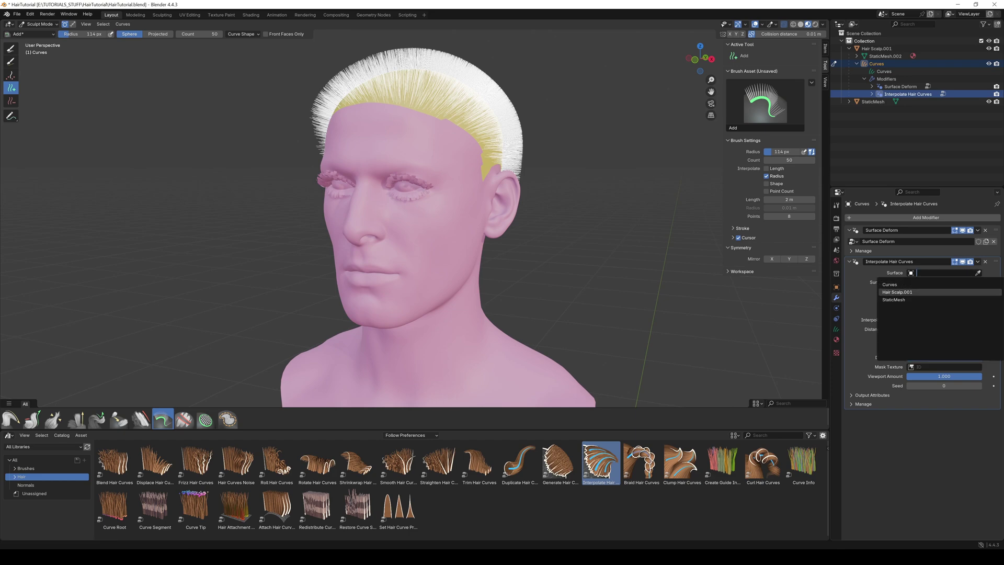
left_click(907, 292)
- Raise the Interpolate Hair Curves modifier's distance to guides to about 1.36 m
middle_click_drag(649, 293, 583, 292)
mouse_move(923, 329)
left_mouse_down()
mouse_move(910, 329)
mouse_move(923, 330)
left_mouse_up()
scroll(607, 262, "up", 5)
middle_click_drag(565, 262, 633, 267)
middle_click_drag(633, 162, 633, 319, "shift")
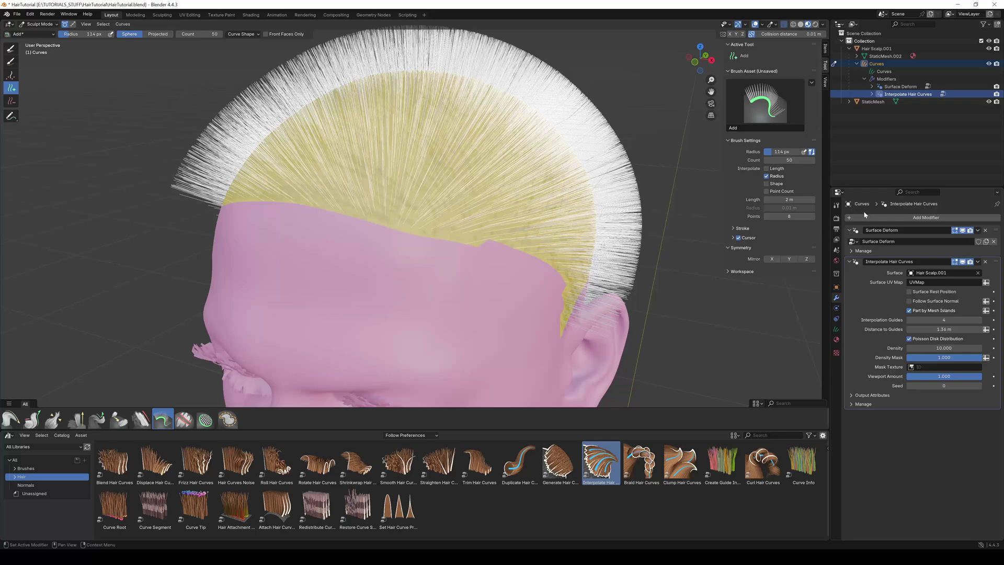
- Set the density of the Interpolate Hair Curves modifier to 100
left_click(944, 348)
type("100")
key("Return")
middle_click_drag(522, 188, 580, 162)
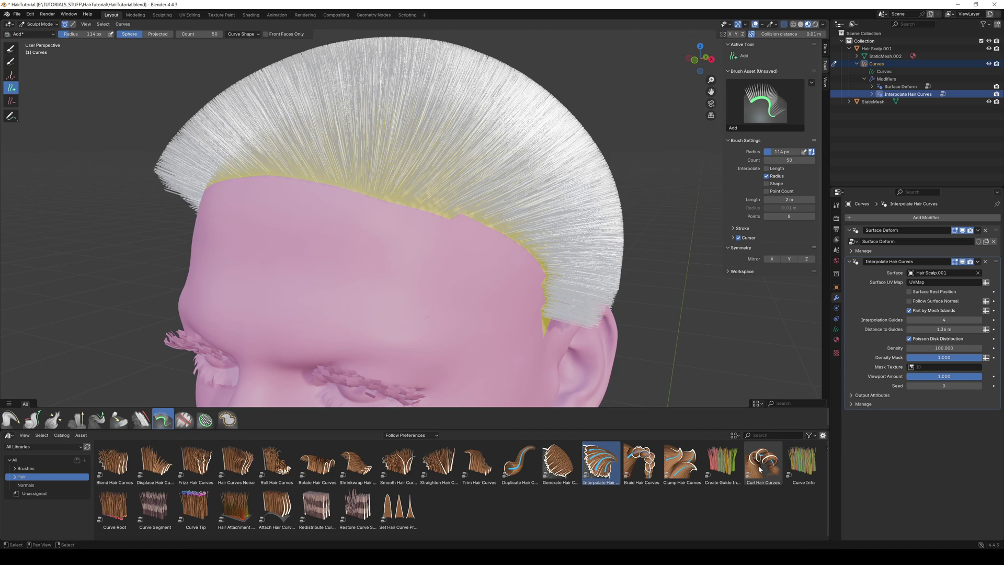
- Apply the Curl Hair Curves asset to the hair and set its subdivision to 4 and its factor to 1
left_click_drag(760, 469, 505, 152)
left_click(947, 464)
type("4")
key("Return")
left_click_drag(944, 454, 920, 455)
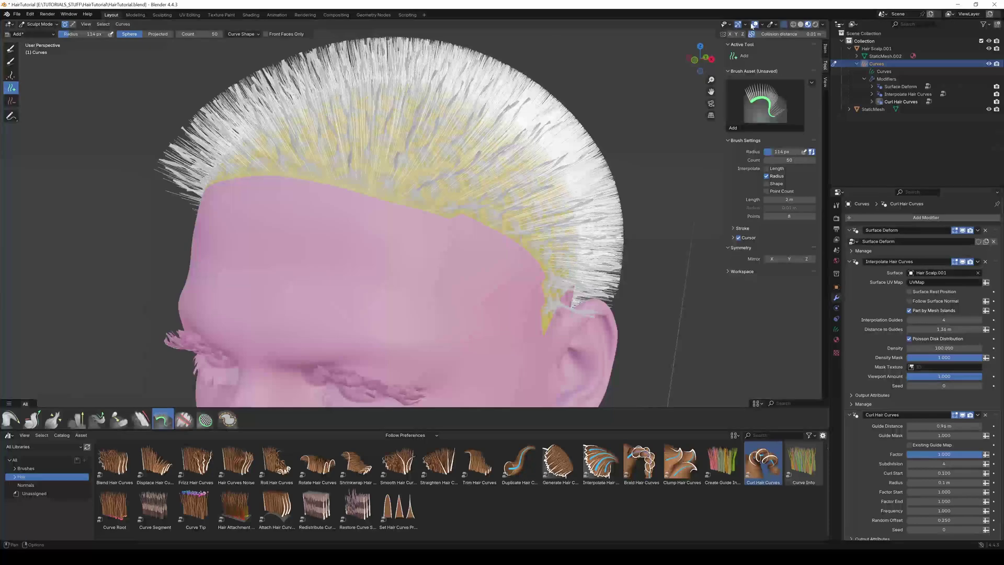
- Set the Curl Hair Curves modifier's guide distance to 0 m and its radius to 0.2 m
left_click(755, 25)
left_click_drag(944, 426, 910, 426)
scroll(408, 225, "up", 4)
middle_click_drag(314, 189, 575, 314, "shift")
left_click(962, 416)
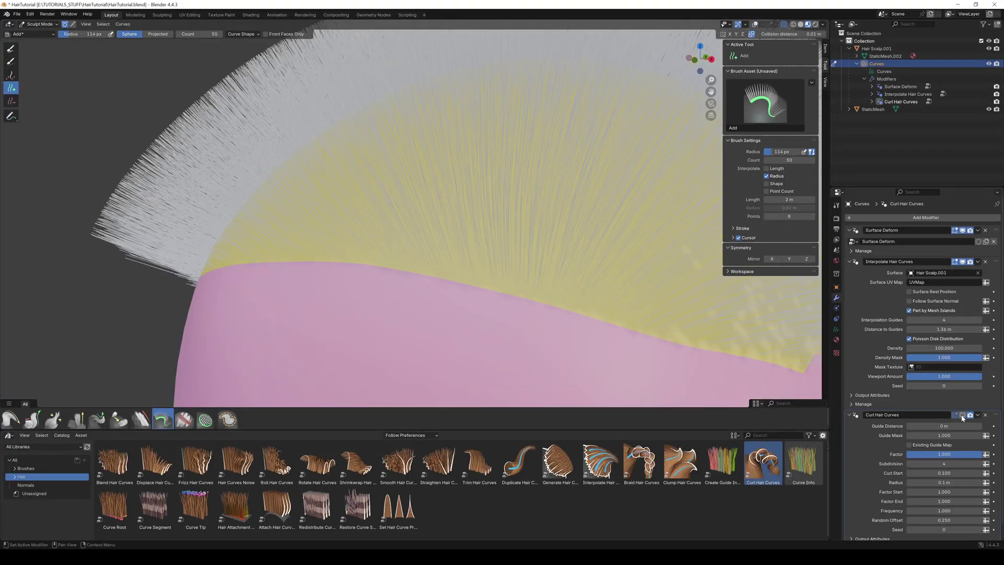
left_click(962, 416)
left_click_drag(952, 454, 949, 482)
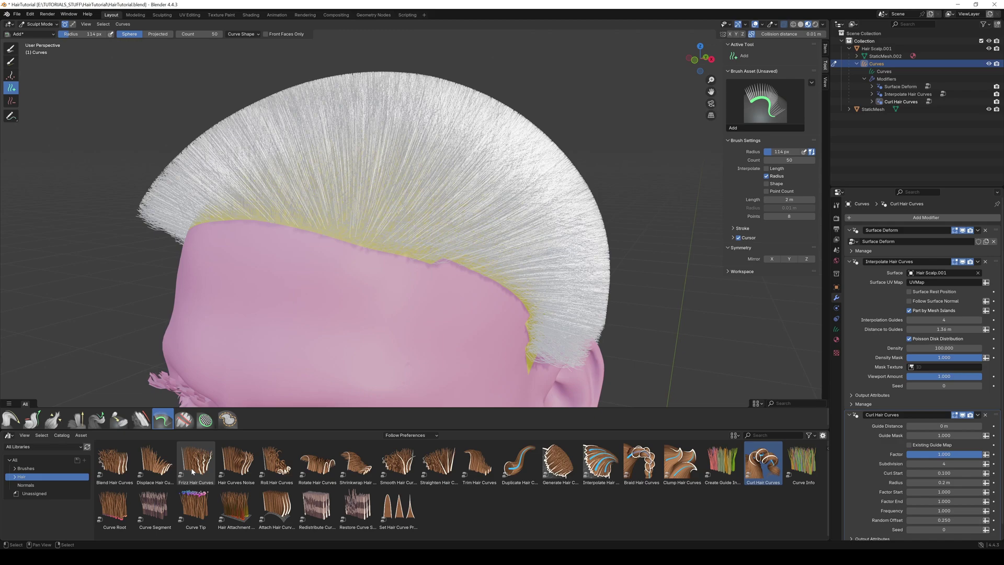
- Apply the Frizz Hair Curves asset to the hair and set its distance to 0.1 m
left_click_drag(190, 468, 418, 134)
scroll(910, 472, "down", 5)
left_click(910, 469)
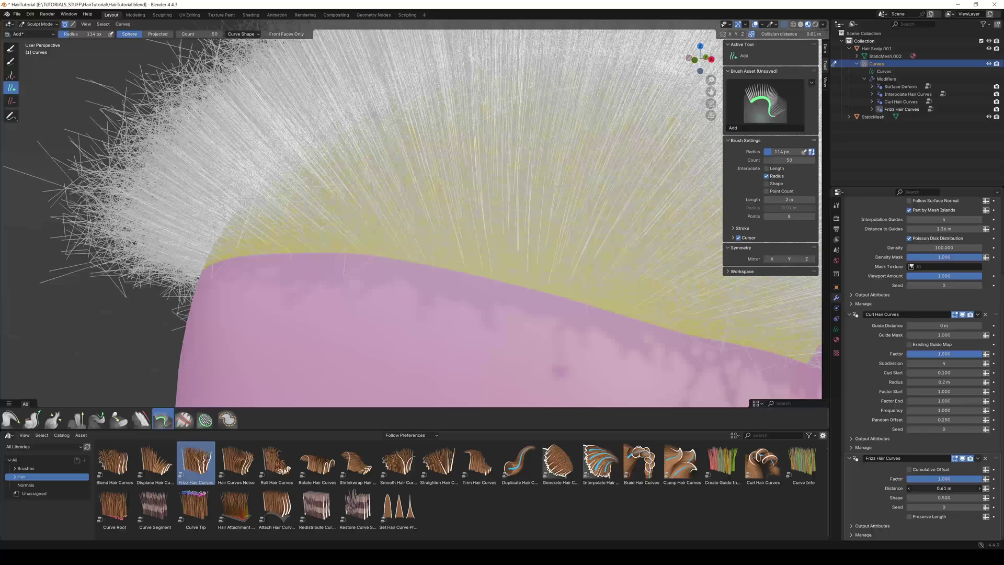
left_click(910, 469)
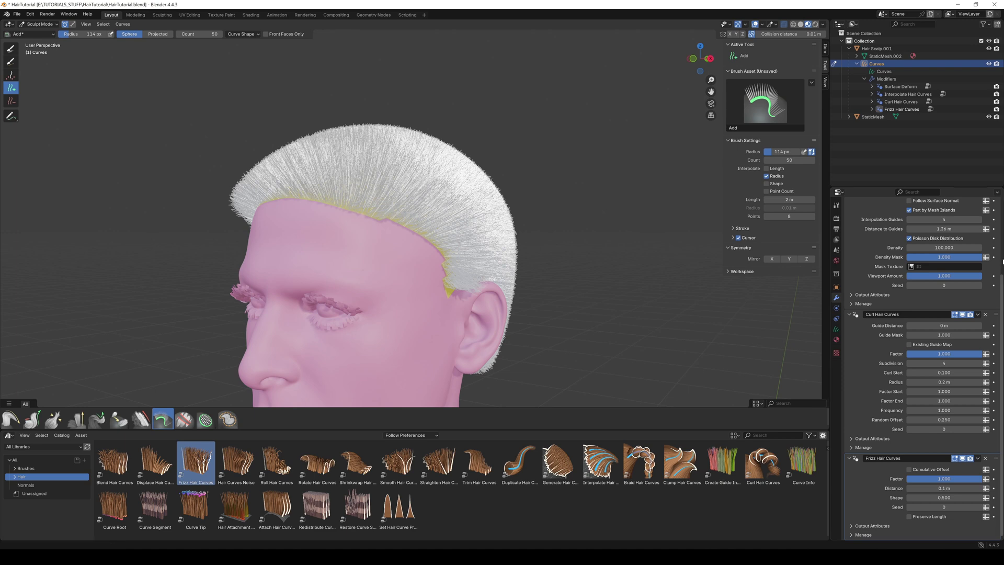
- Collapse the settings of all four modifiers in the hair curves' modifier stack
scroll(880, 240, "up", 5)
left_click(849, 230)
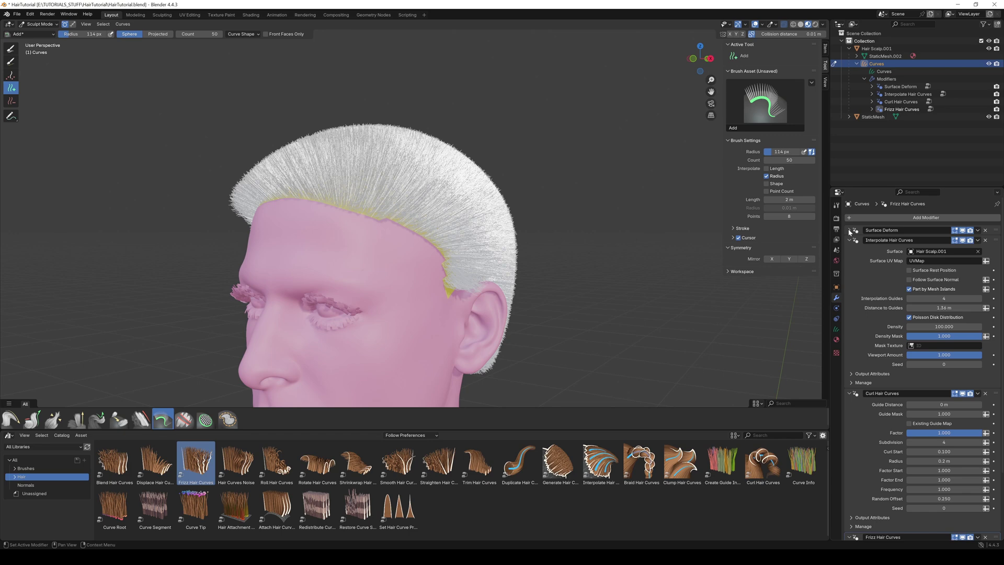
left_click(849, 240)
left_click(850, 250)
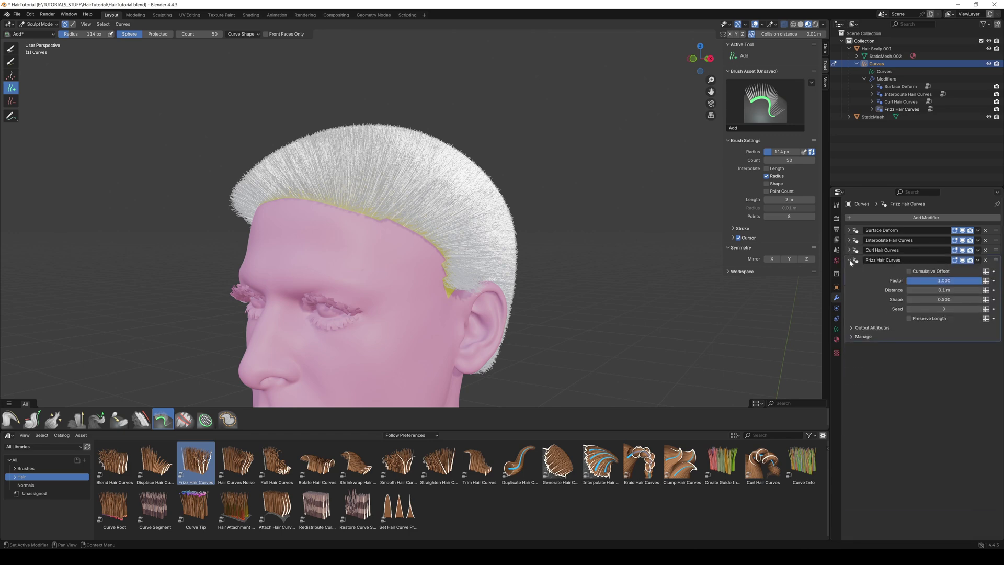
left_click(851, 260)
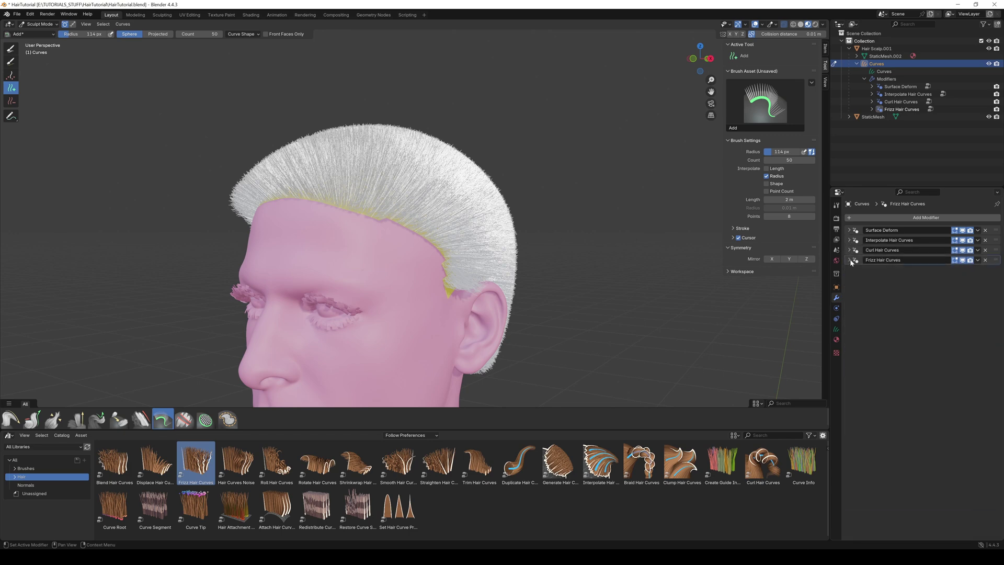
- Save the project as a new file named FinalHairTut.blend in the HairTutorial folder
left_click(18, 16)
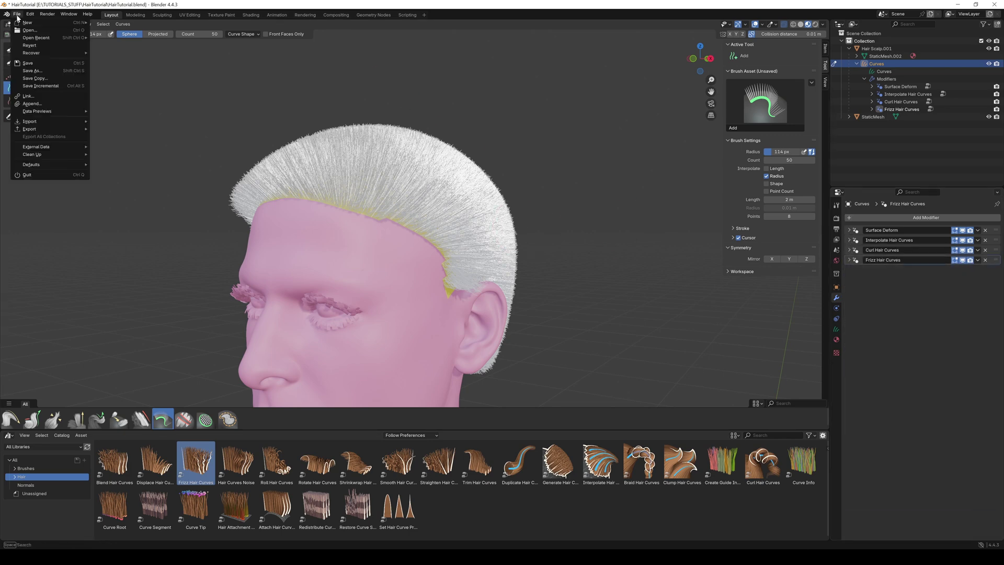
left_click(33, 71)
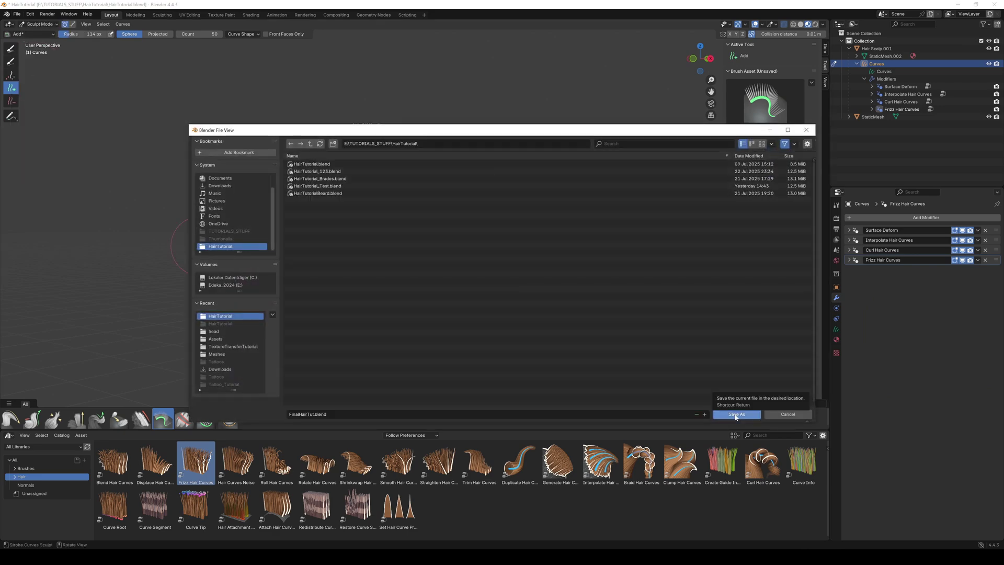
left_click(737, 412)
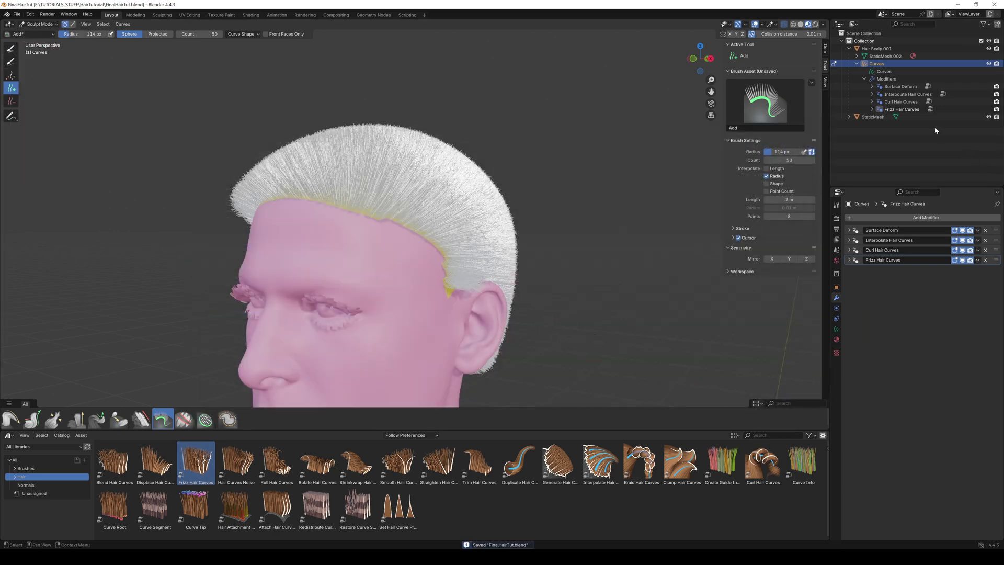
- Apply the Surface Deform, Interpolate, Curl and Frizz Hair Curves modifiers permanently in stack order
left_click(978, 230)
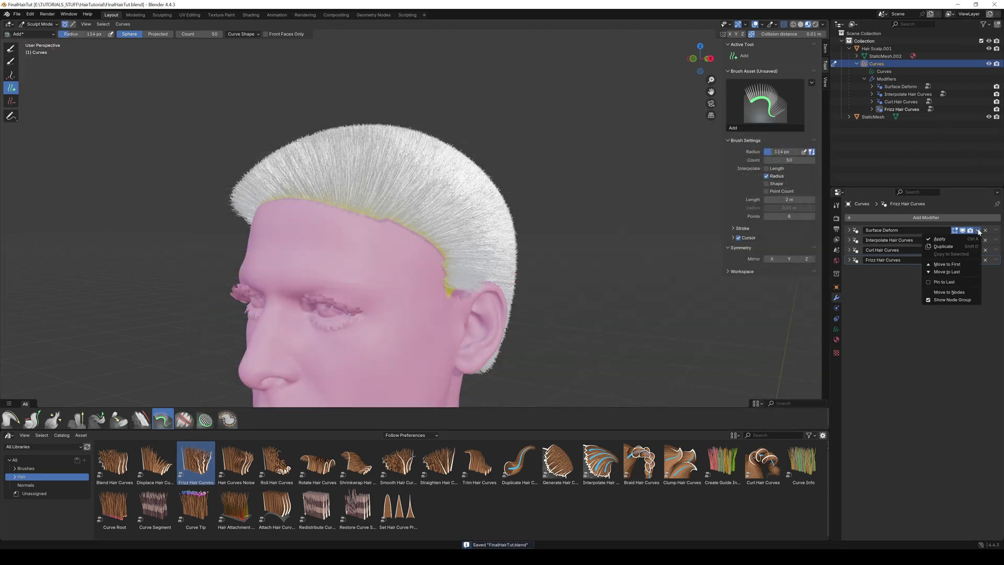
left_click(947, 241)
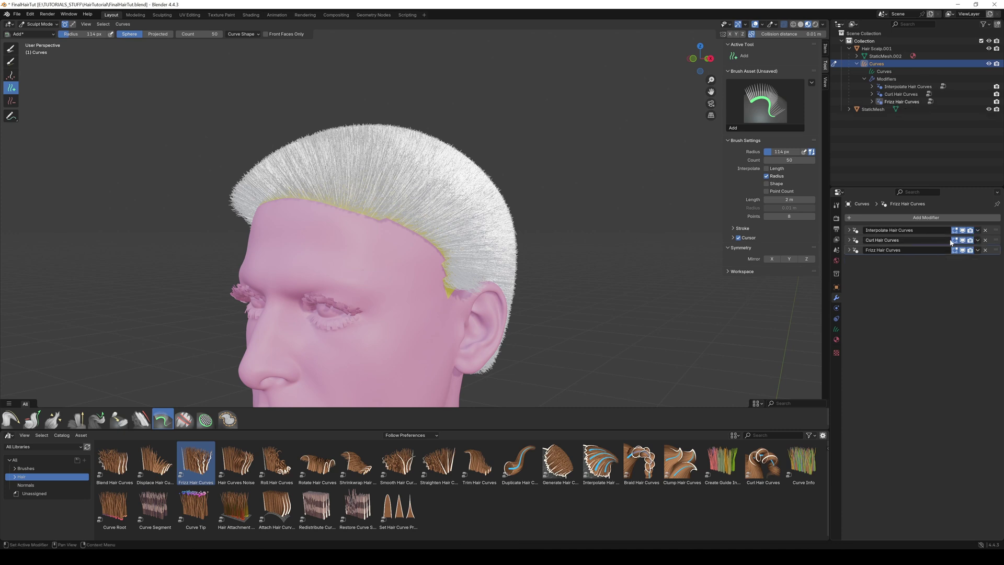
left_click(976, 232)
left_click(952, 241)
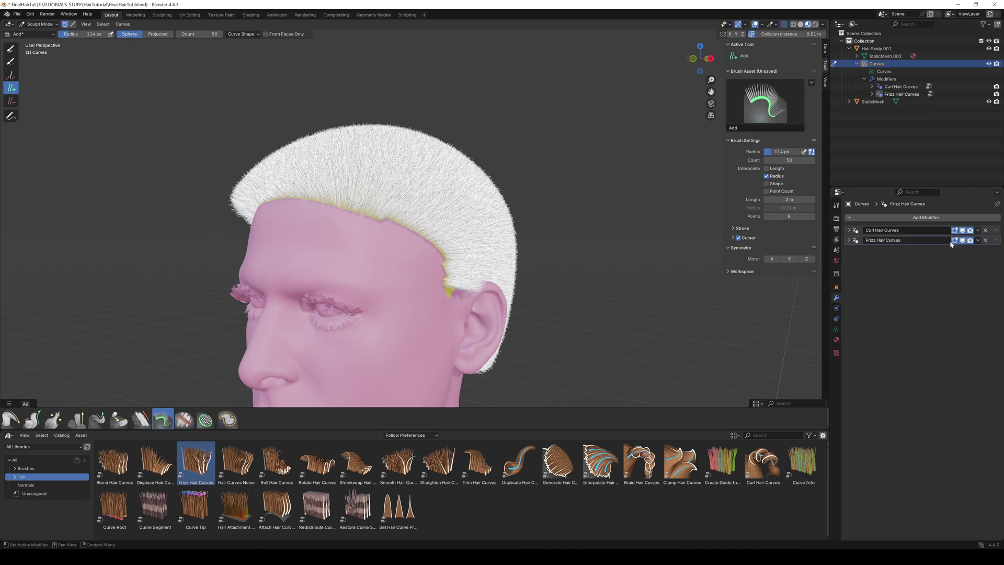
left_click(977, 230)
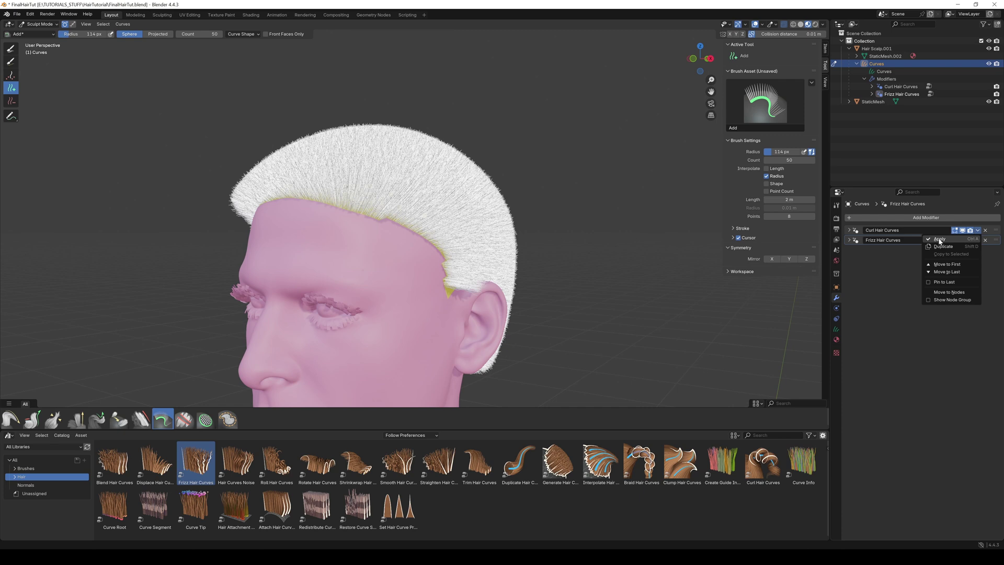
left_click(940, 240)
left_click(977, 231)
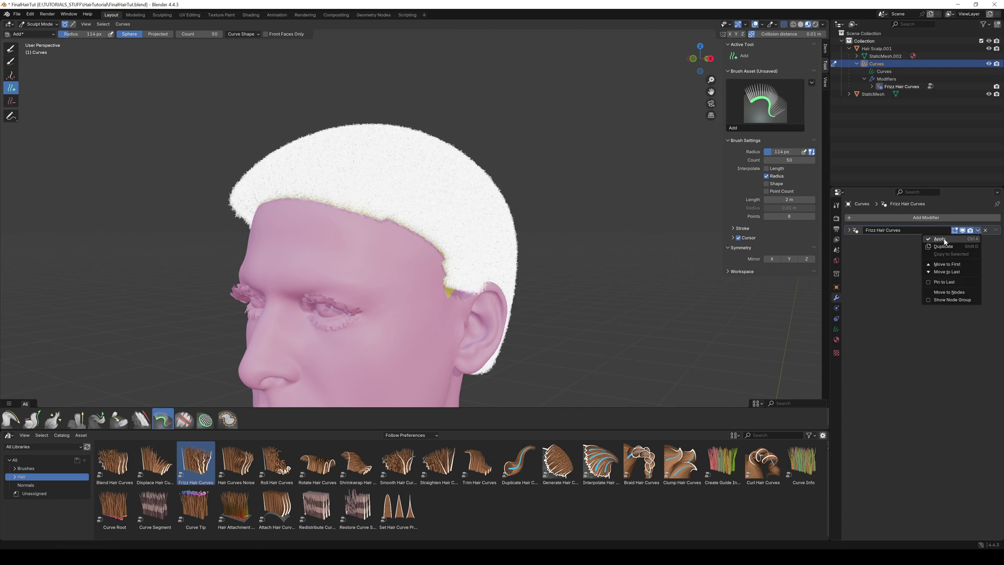
left_click(939, 240)
- Return the hair curves to Object Mode and convert them to a particle system
left_click(56, 24)
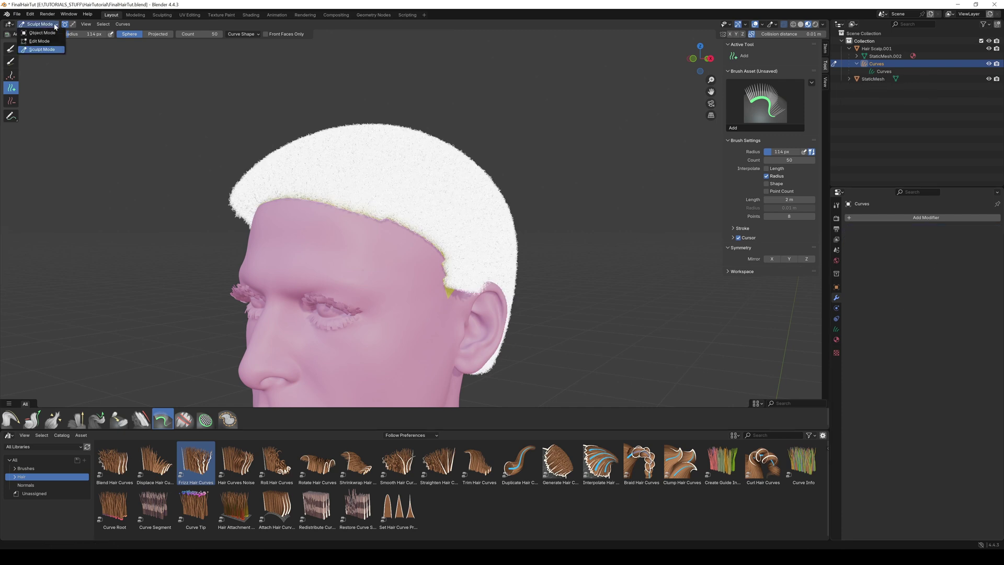
left_click(45, 32)
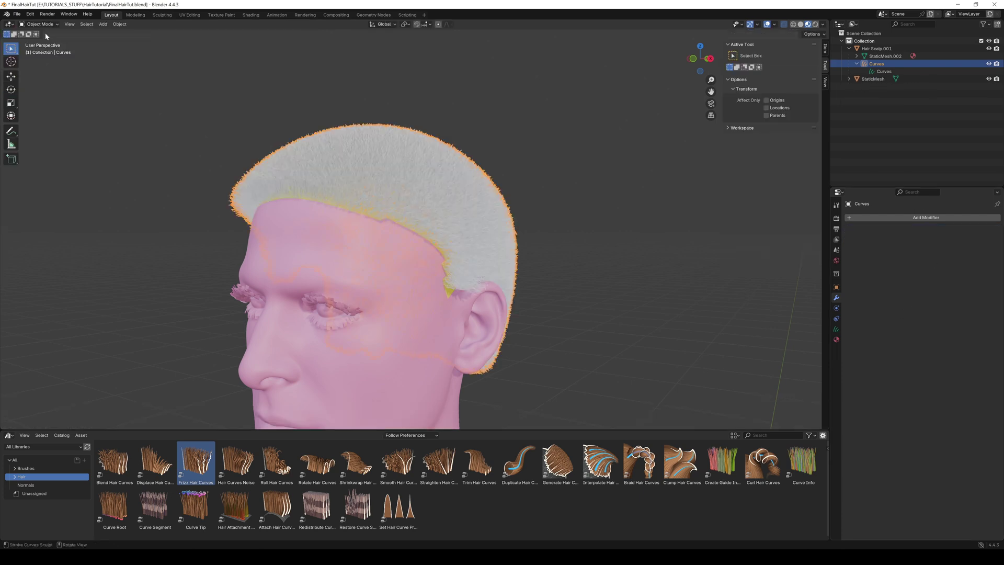
left_click(120, 24)
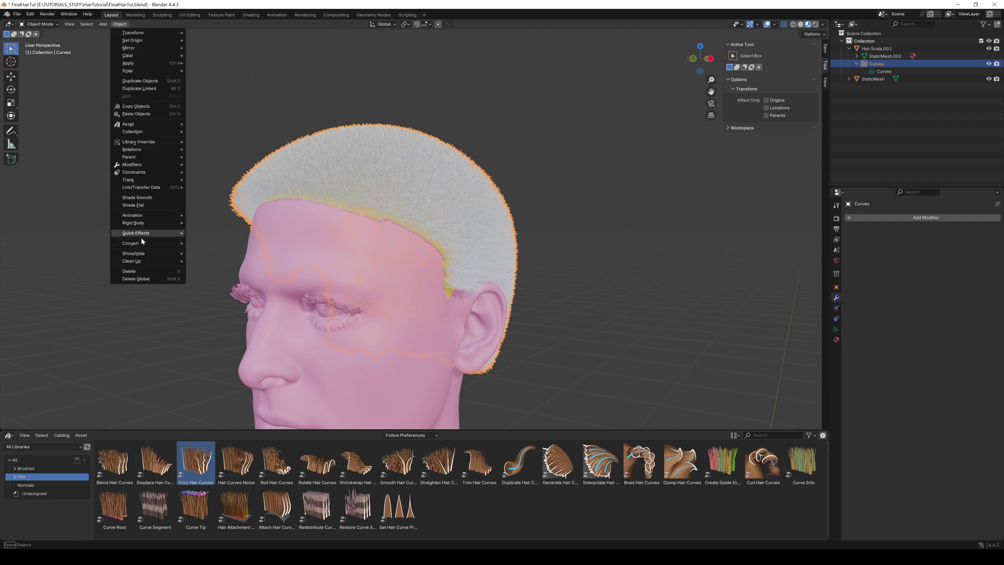
mouse_move(143, 243)
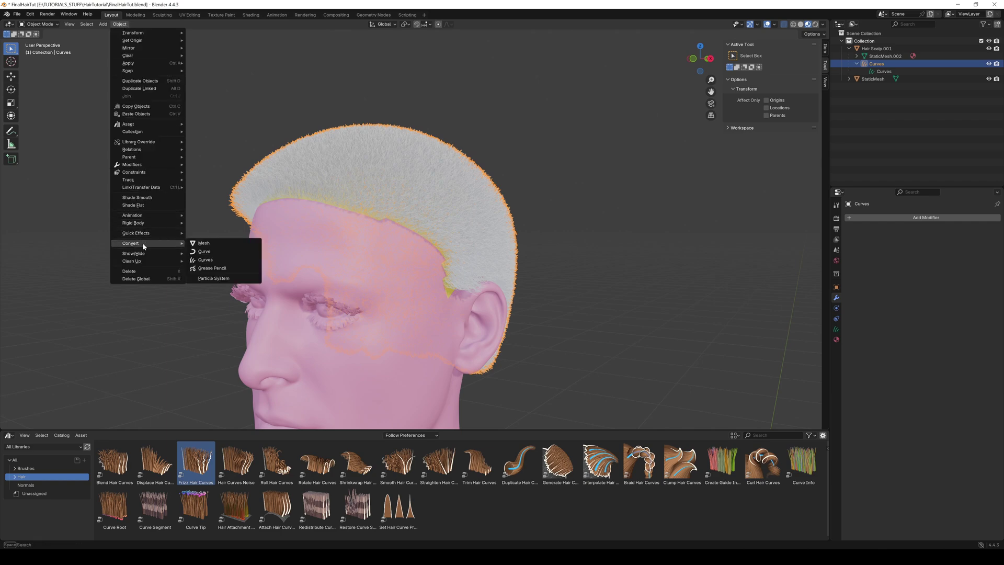
left_click(212, 278)
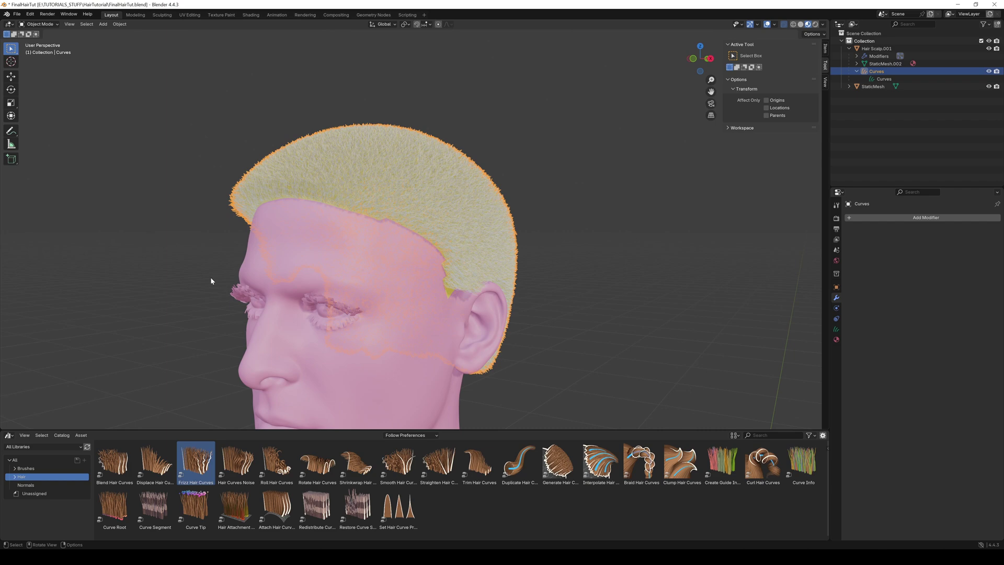
- Turn off Show Emitter for both render and viewport display in the particle settings of Hair Scalp.001
left_click(876, 49)
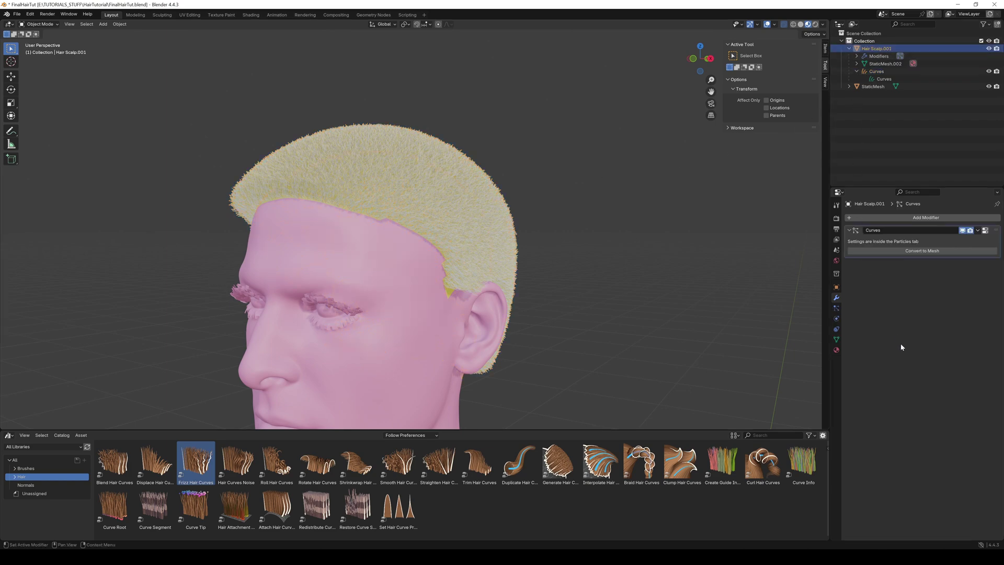
left_click(836, 309)
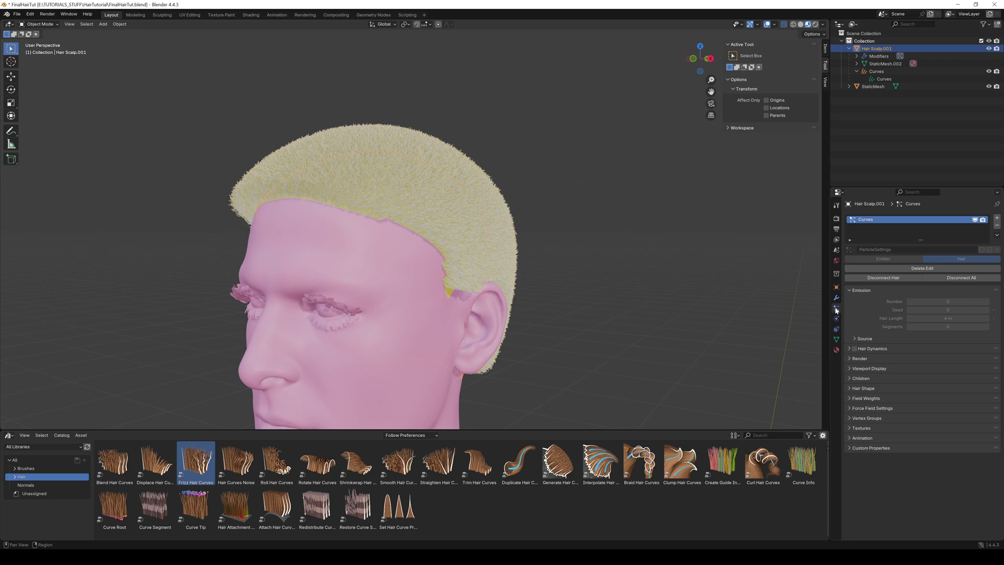
left_click(849, 368)
left_click(850, 359)
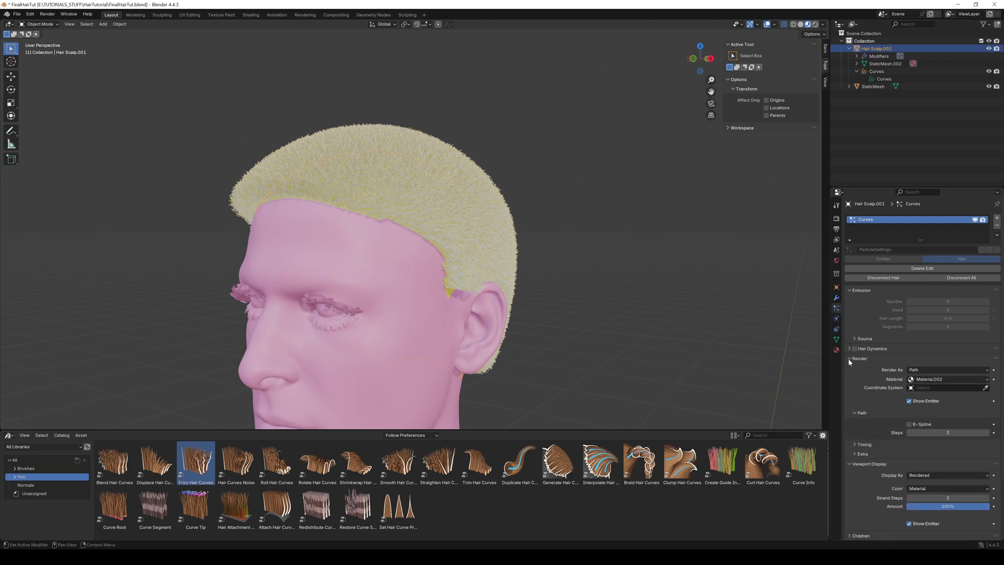
scroll(934, 387, "down", 2)
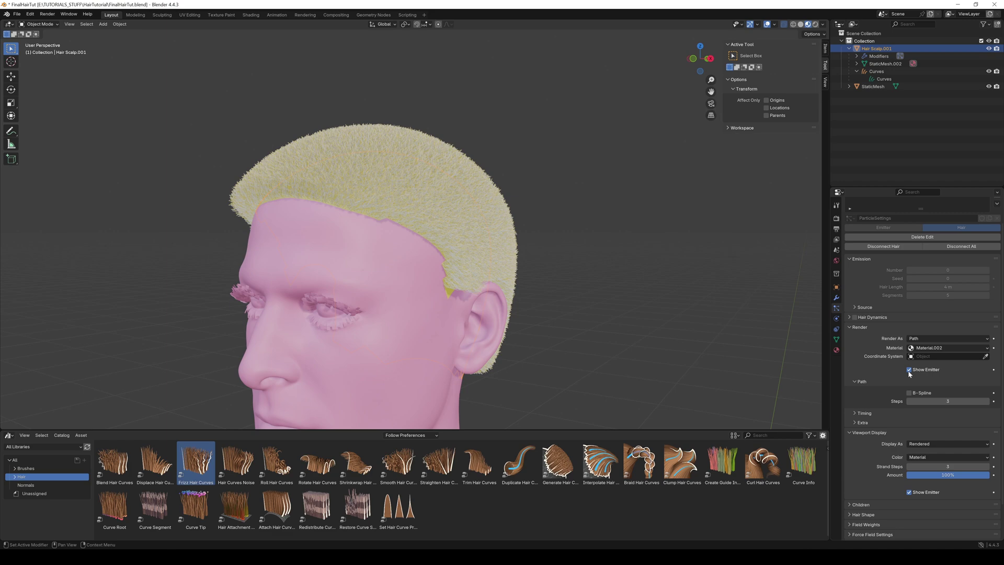
left_click(908, 493)
- Set up an Alembic export with scale 100, selected and visible objects only, and end frame 1
left_click(17, 14)
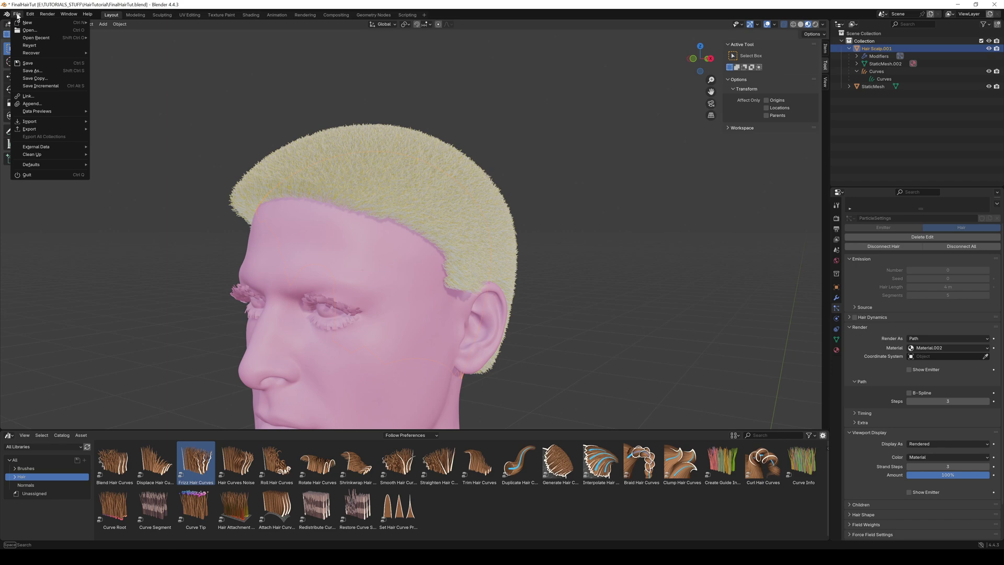
mouse_move(37, 127)
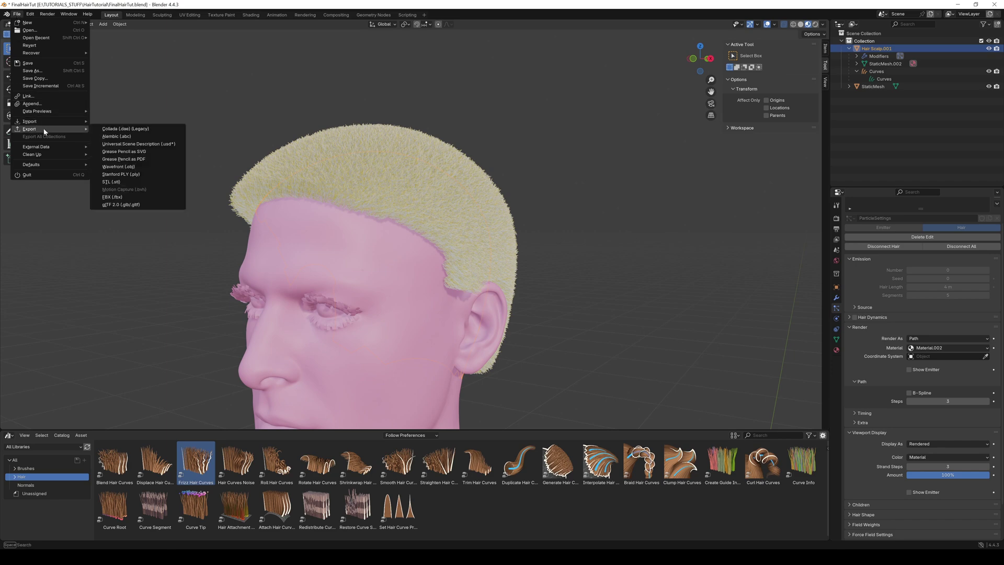
left_click(112, 135)
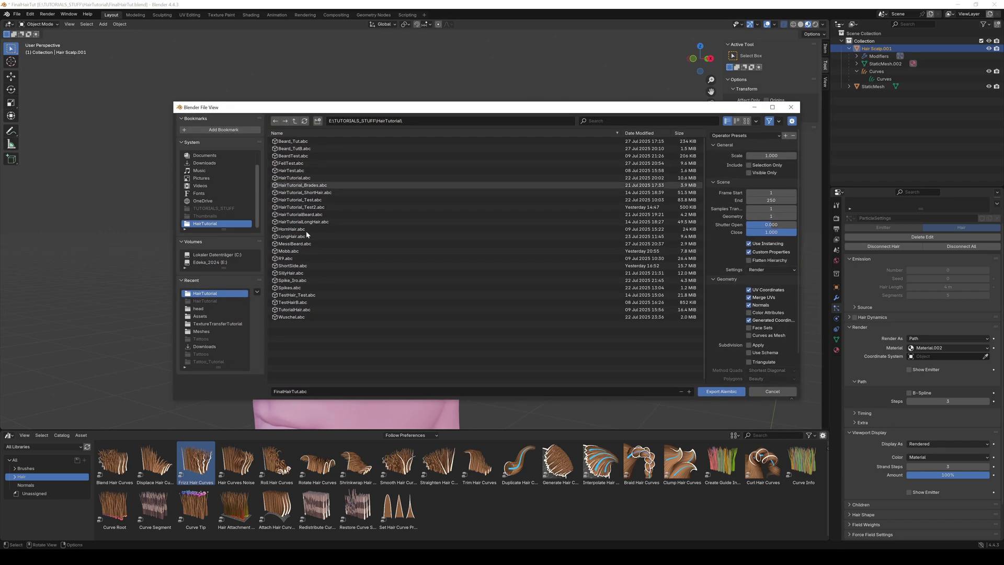
double_click(771, 156)
type("100")
key("Return")
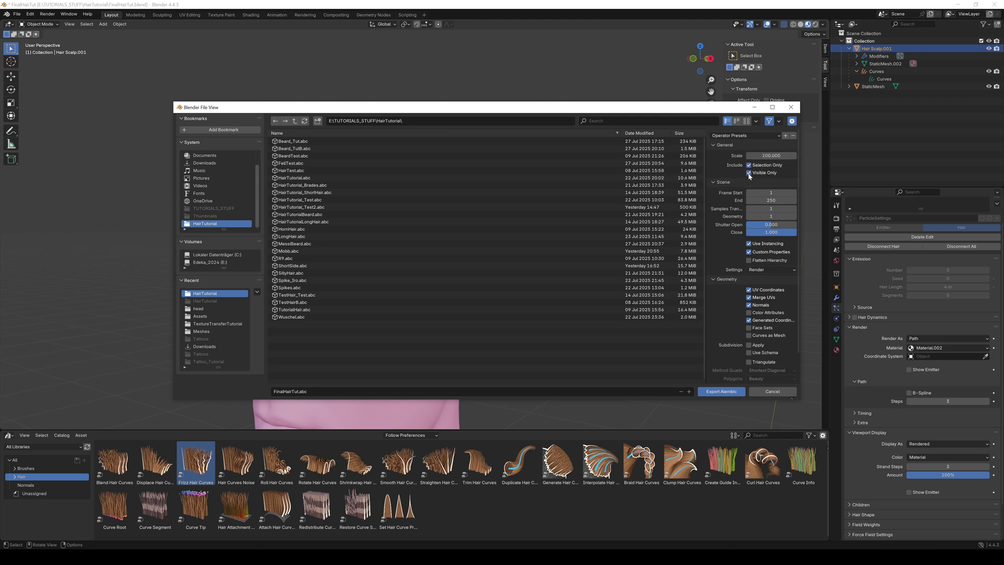
left_click(767, 202)
type("1")
key("Return")
- Exclude UV coordinates, normals and generated coordinates, and export the hair as FinalHairTut.abc
left_click(750, 291)
left_click(749, 305)
left_click(749, 320)
scroll(751, 321, "down", 2)
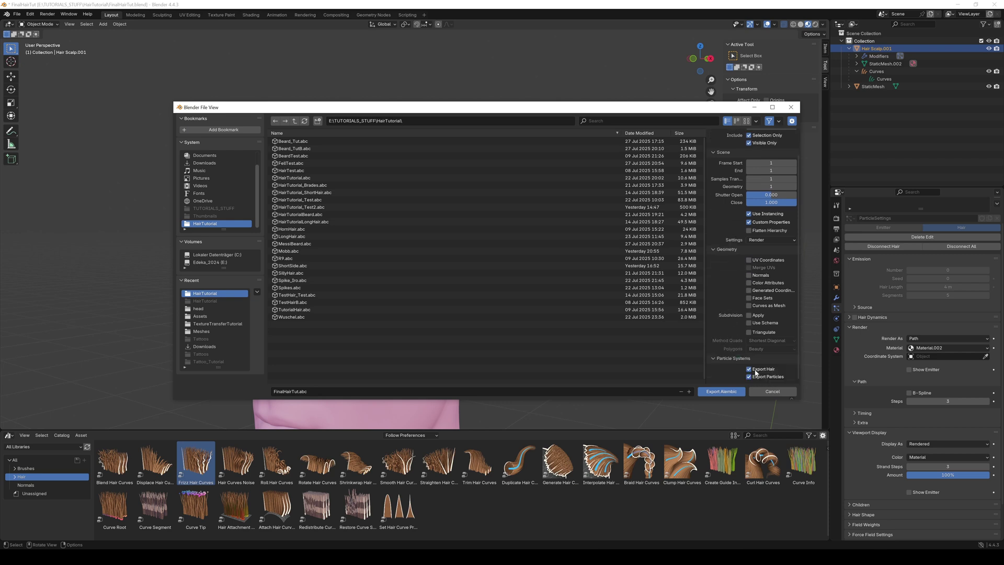
left_click(721, 392)
- Switch to Unreal Engine and search its plugins for "groom"
left_click(48, 5)
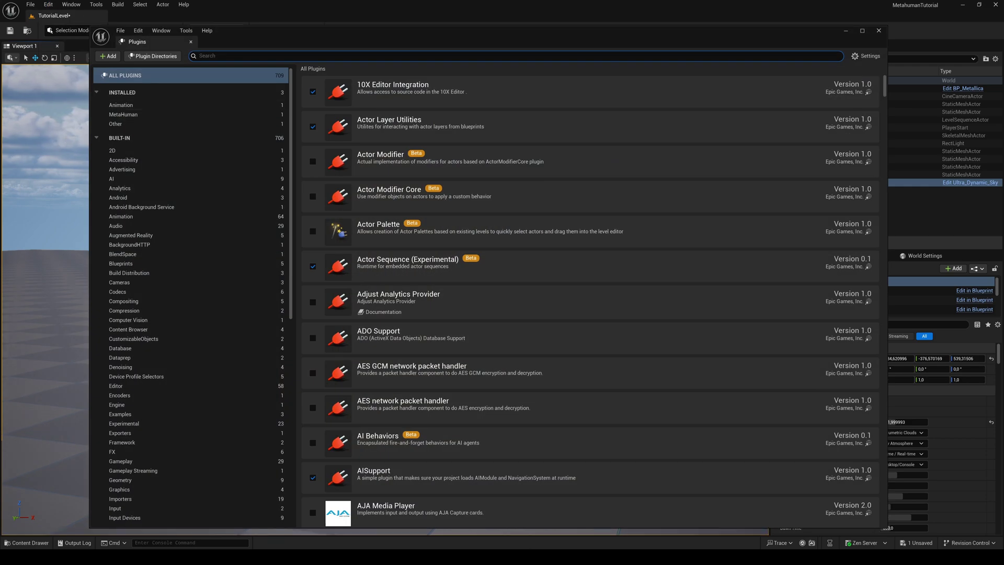
type("groom")
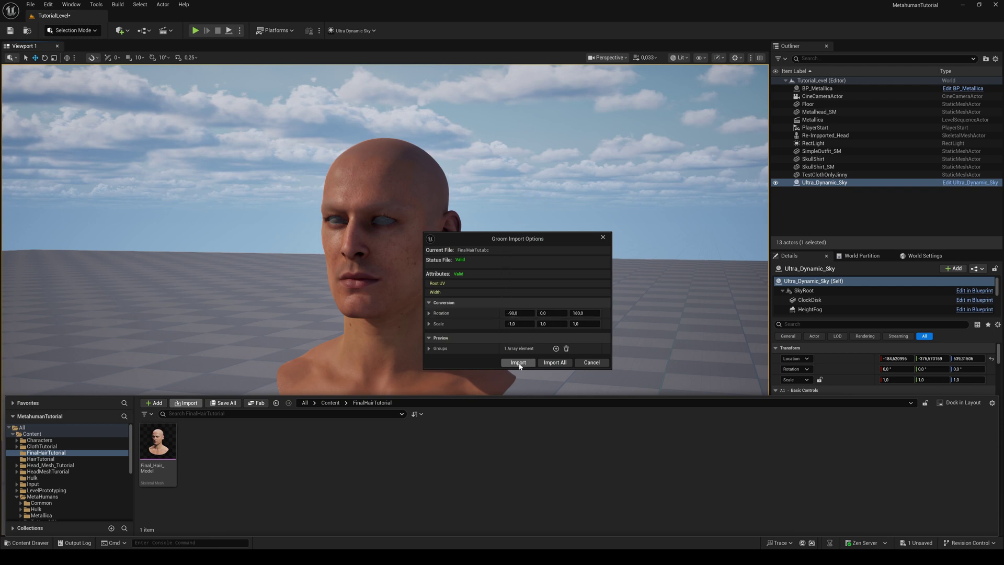
- Import FinalHairTut.abc as a groom with rotation -90, 0, 180 and scale -1, 1, 1, and open the asset
left_click(519, 363)
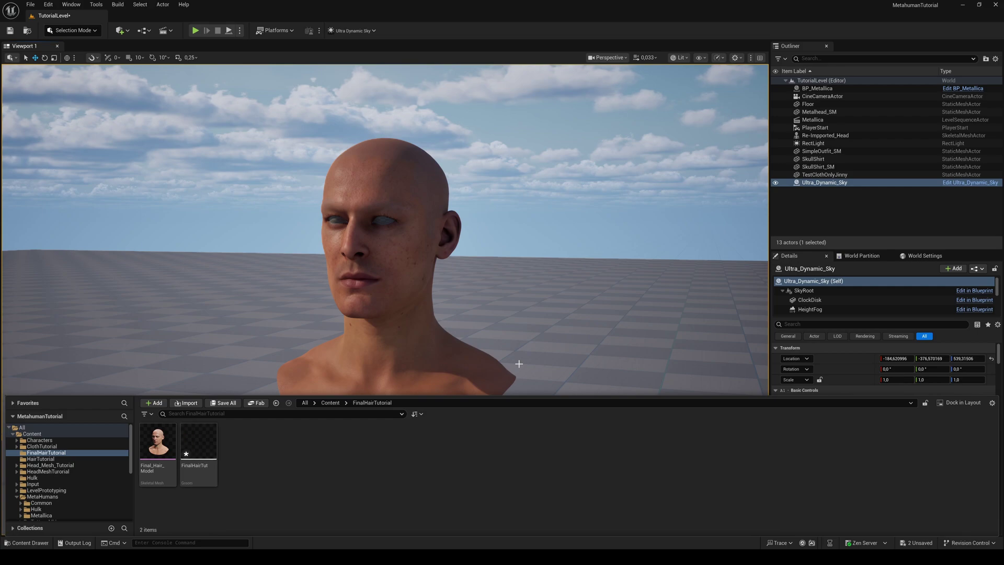
double_click(199, 442)
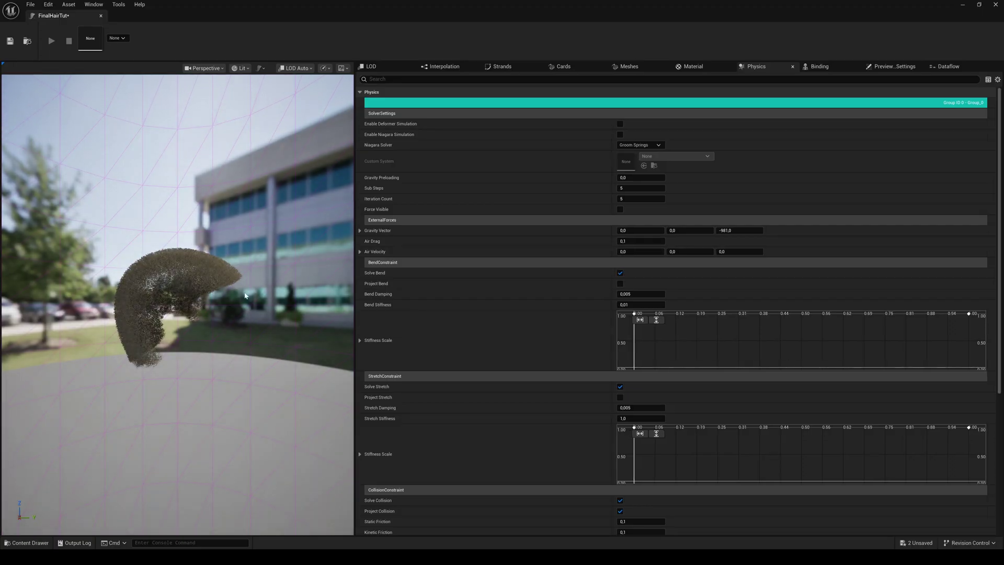
- Examine the groom's interpolation and strands settings and inspect the hair up close in the preview
left_click(443, 68)
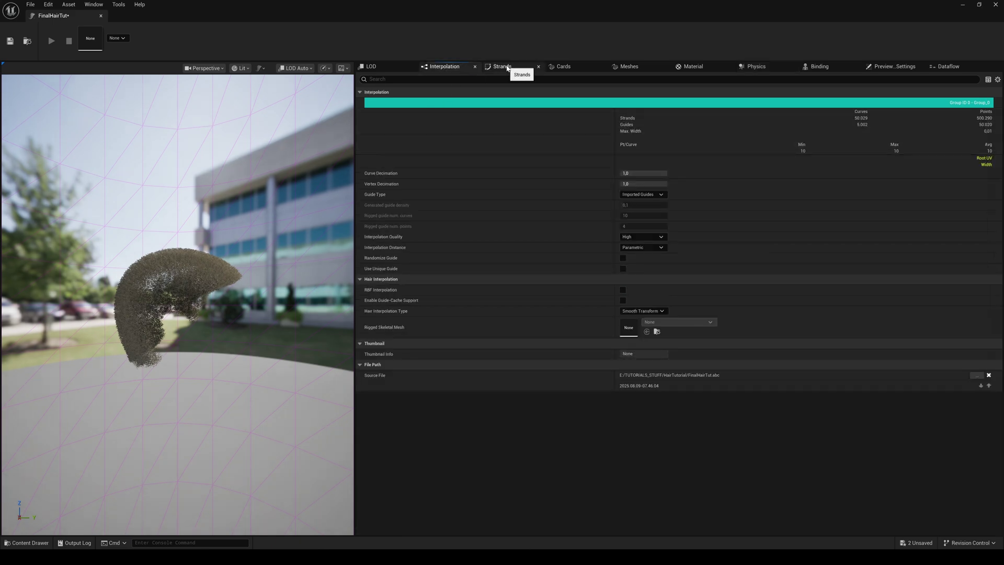
left_click(507, 68)
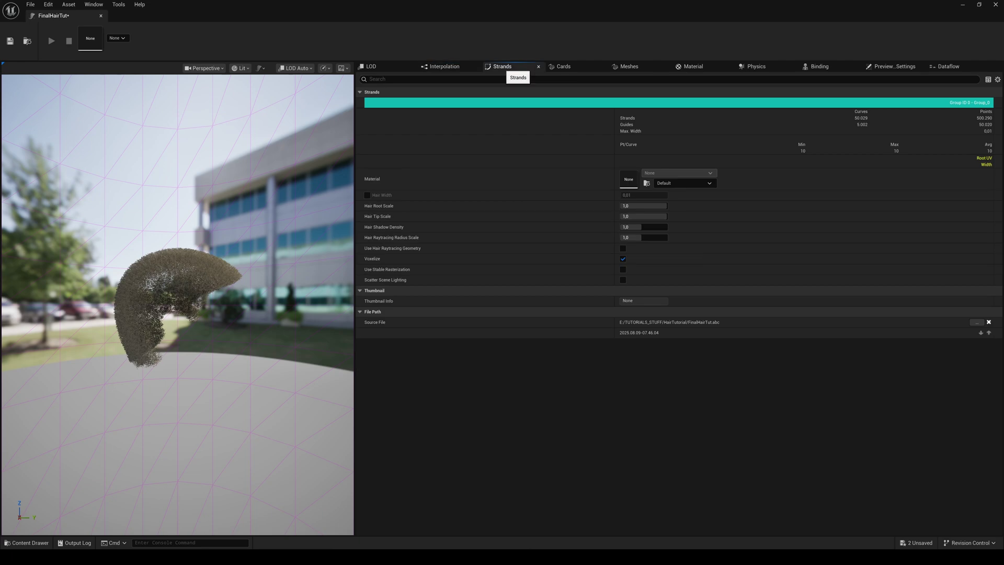
scroll(161, 283, "up", 5)
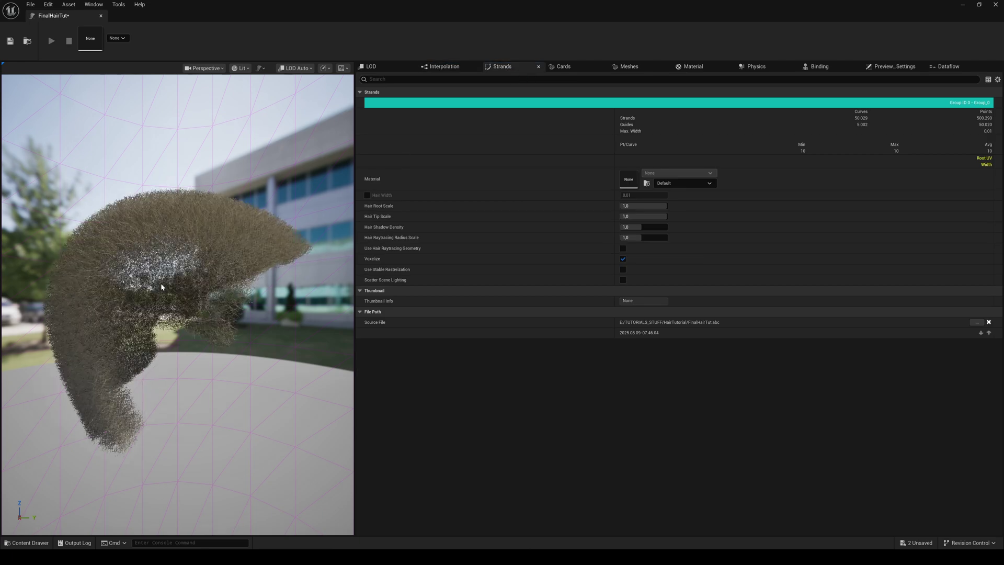
- Set the groom strands' hair tip scale to 0.1 and hair root scale to 1.5
left_click_drag(161, 284, 214, 288)
right_click_drag(161, 287, 162, 319)
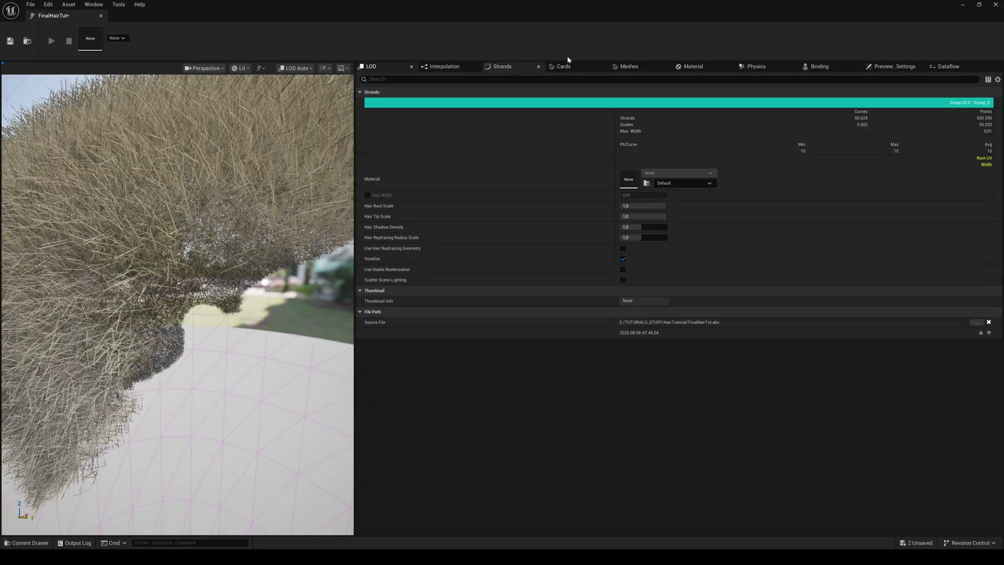
left_click(516, 69)
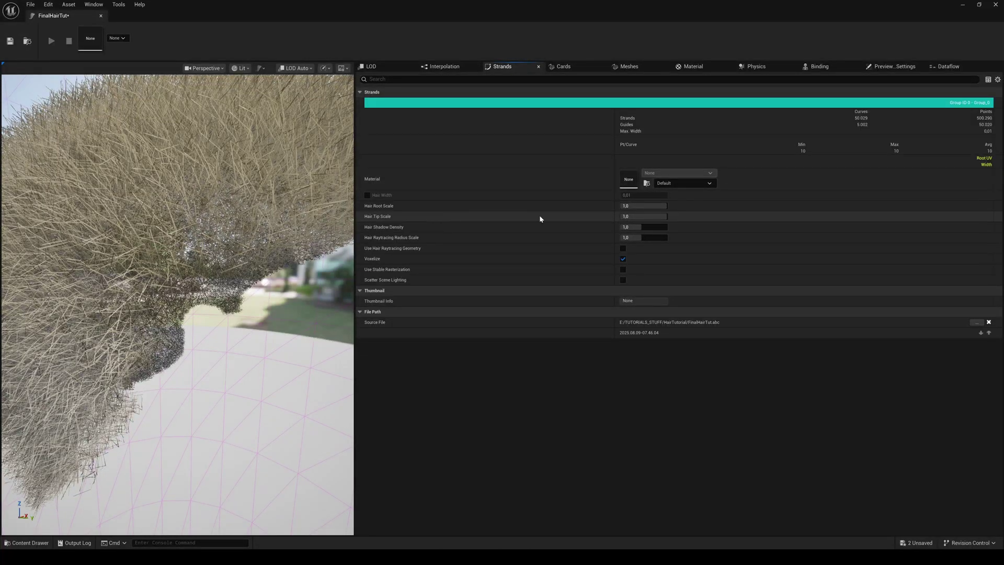
left_click(647, 216)
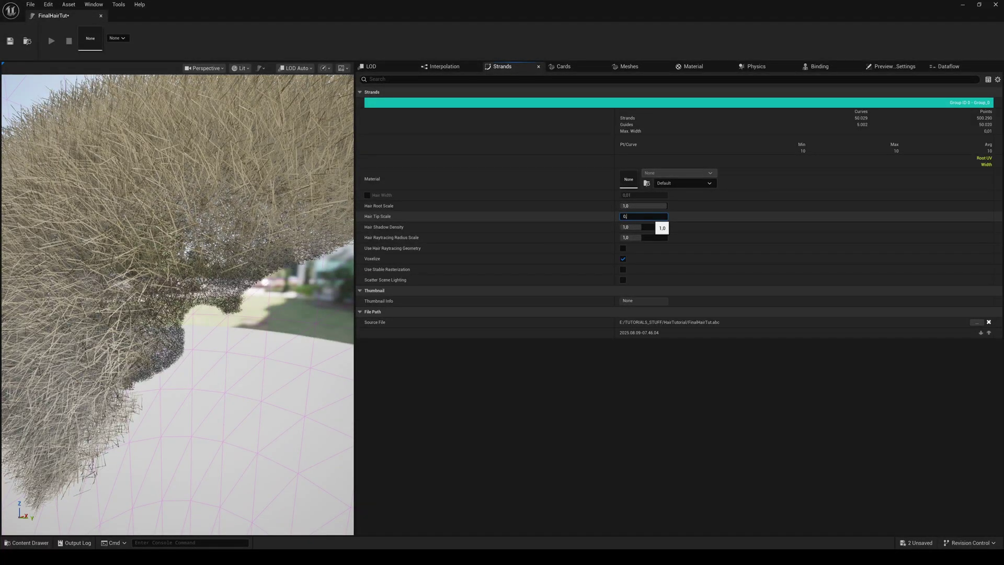
type("0,1")
key("Return")
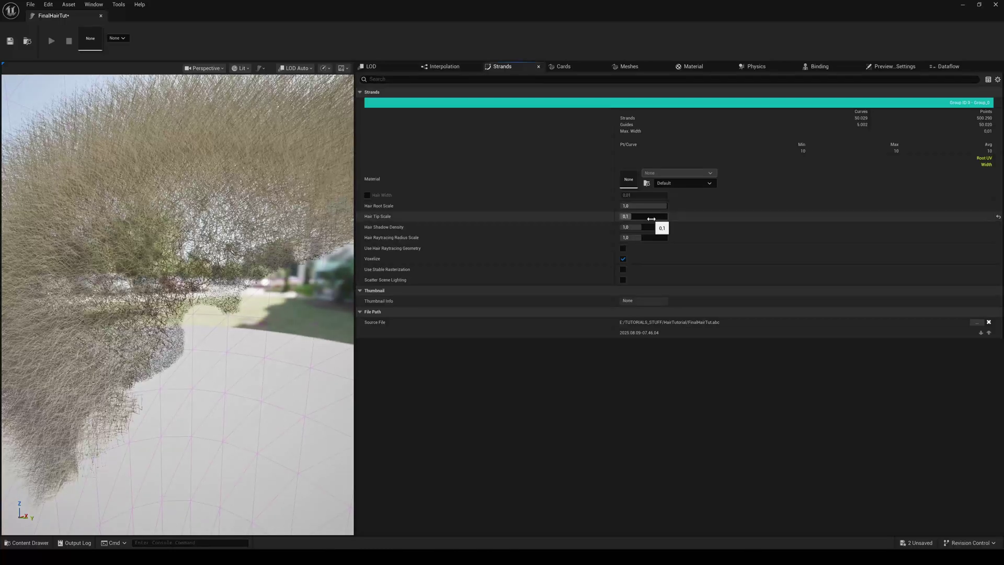
left_click(631, 206)
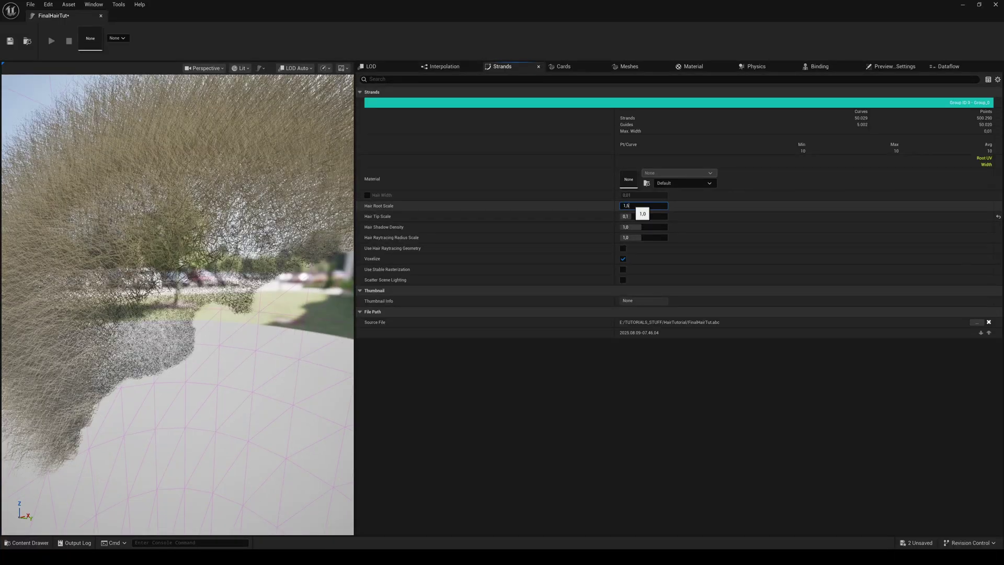
type("1,5")
key("Return")
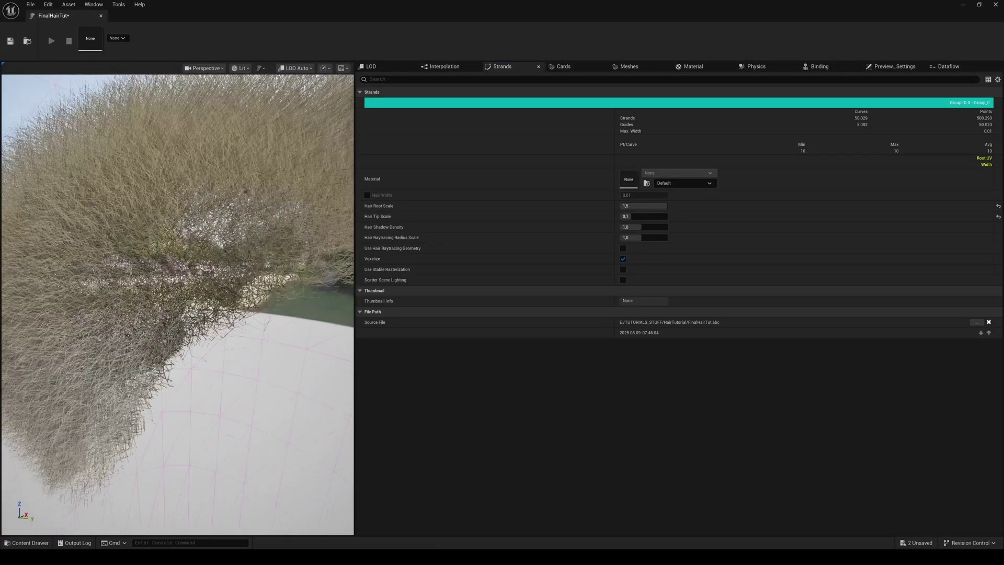
left_click_drag(210, 303, 136, 300, "alt")
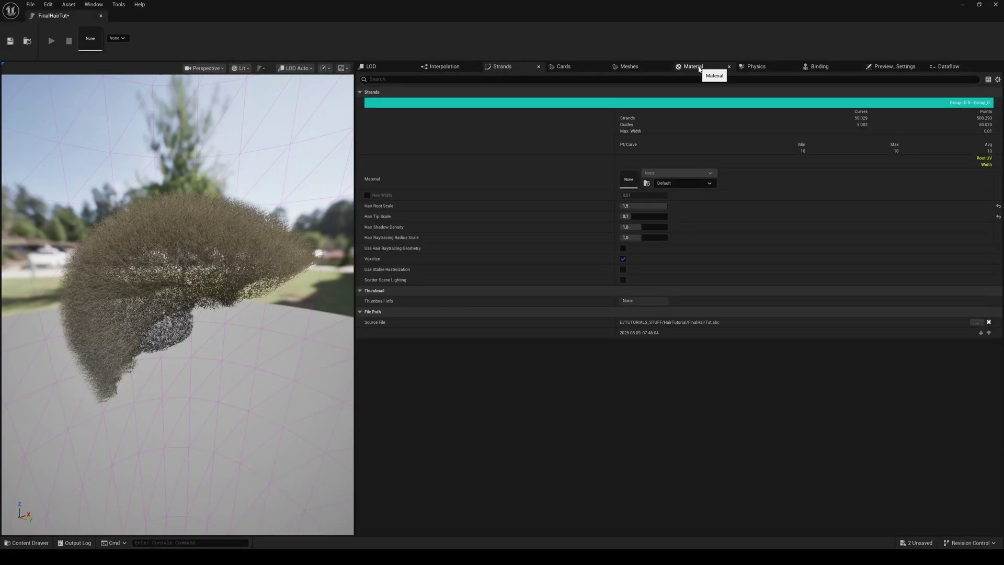
- Add a material slot to the groom, assign the MetaHuman MI_Hair material and name the slot MI_Hair
left_click(699, 69)
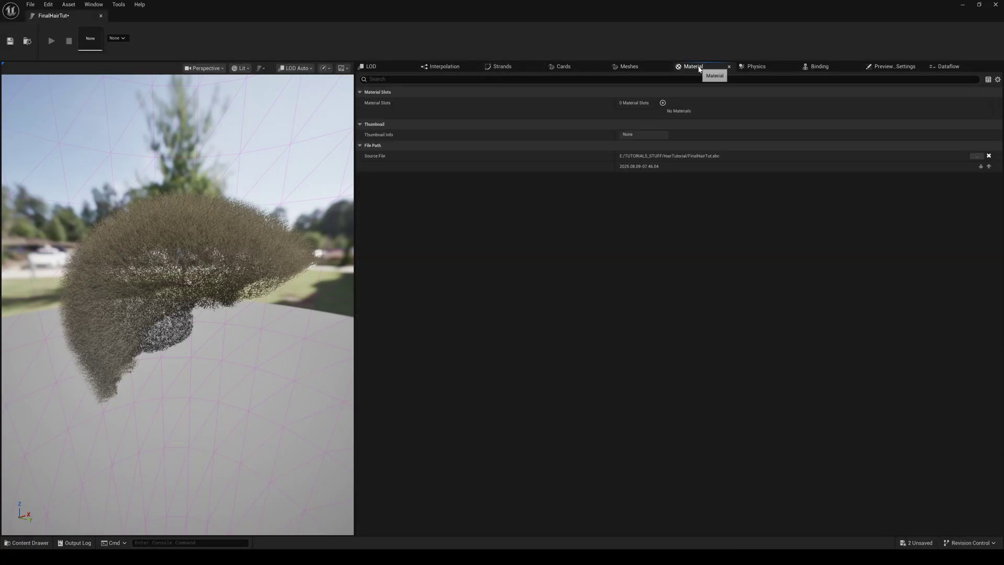
left_click(662, 103)
left_click(670, 114)
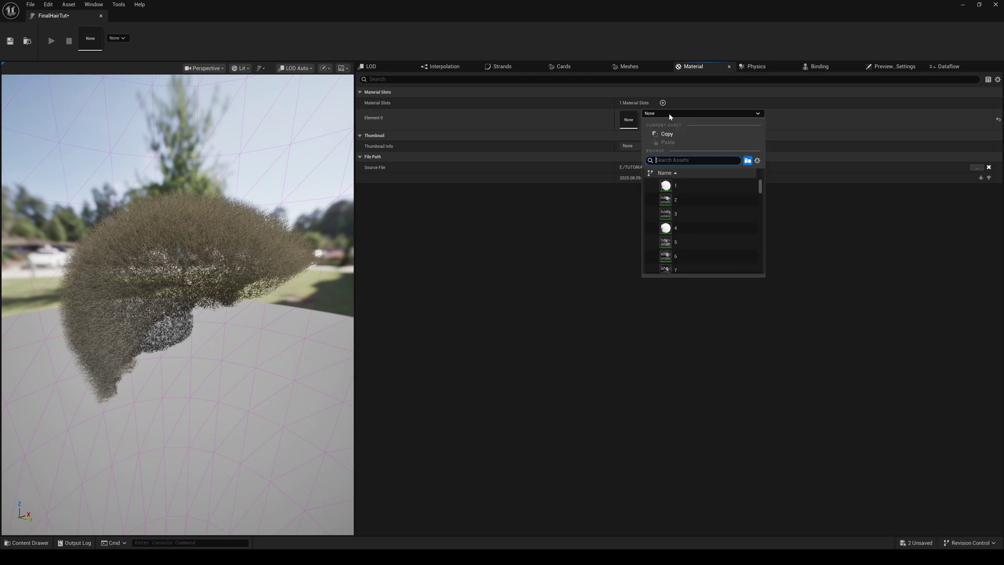
type("MI_Hair")
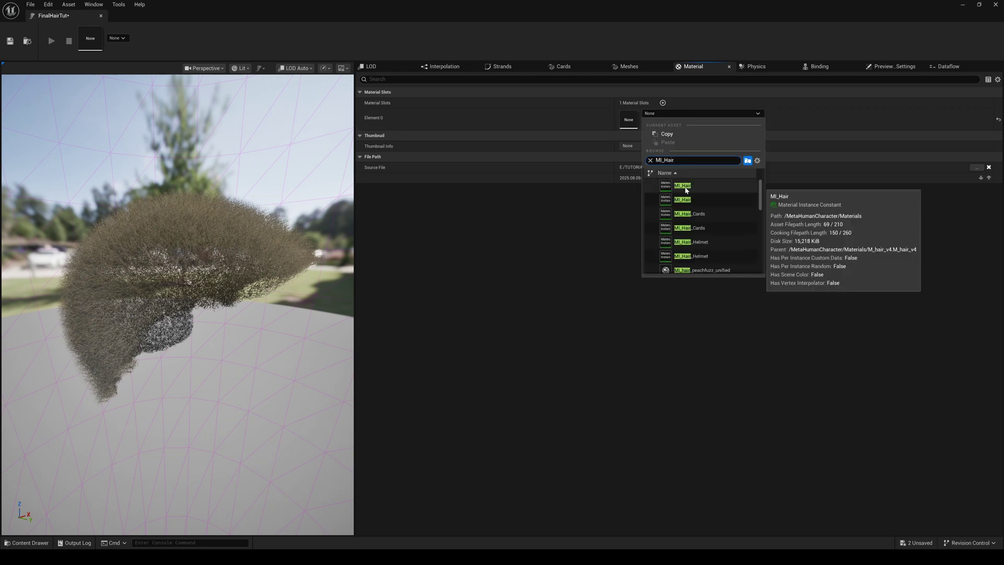
left_click(685, 187)
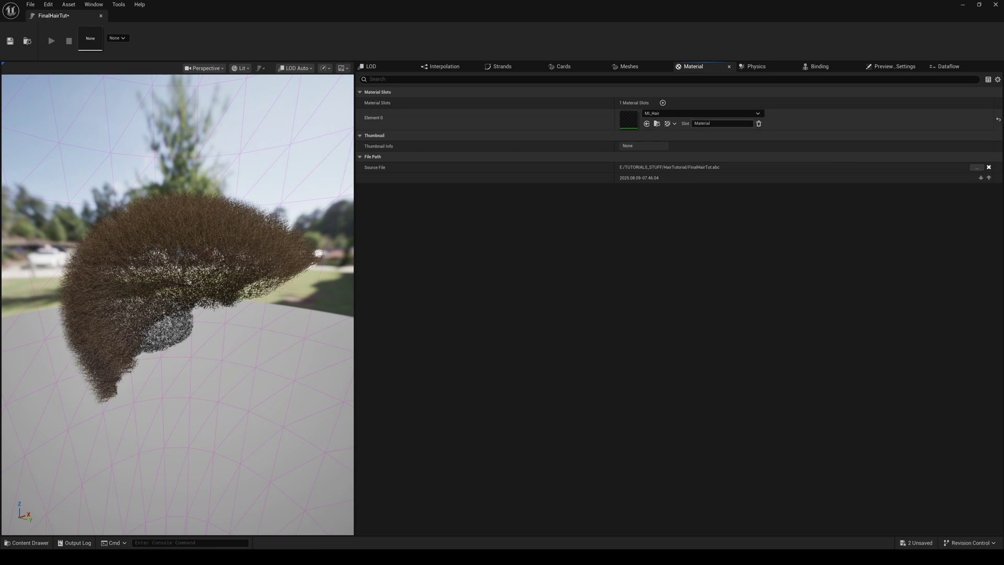
type("MI_Hair")
key("Return")
- Assign the MI_Hair slot as the material of the groom's strands
left_click(499, 69)
left_click(711, 184)
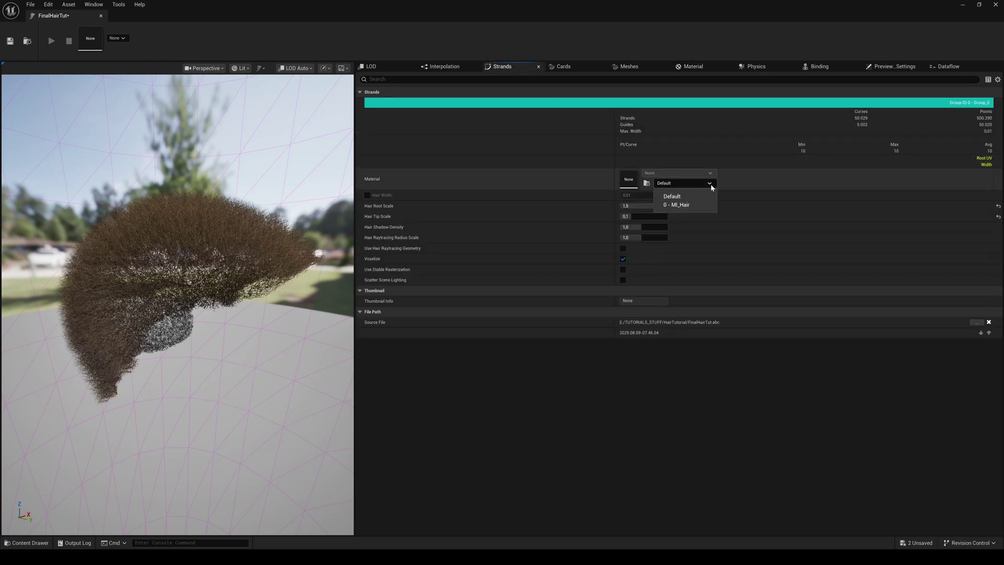
left_click(682, 206)
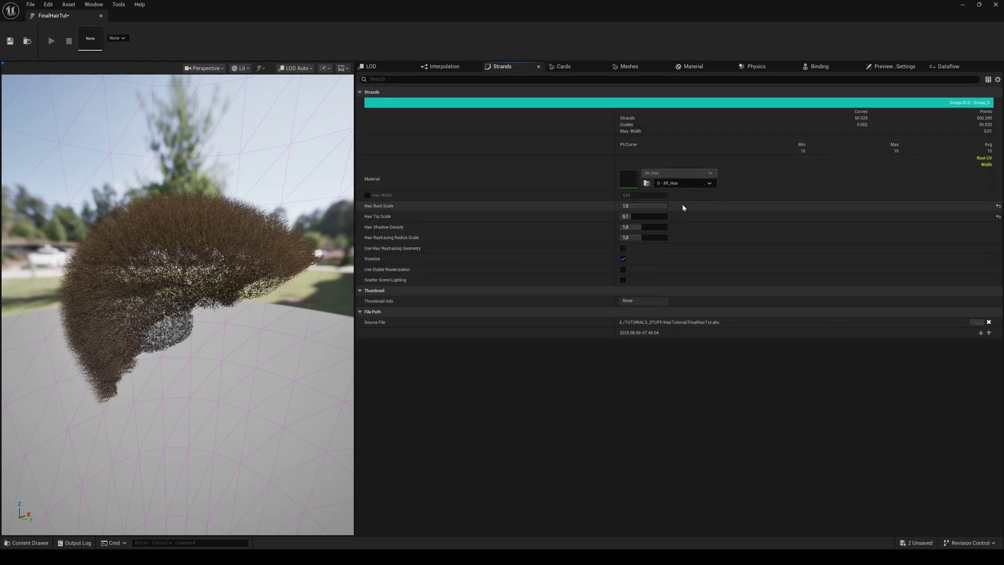
- Enable Niagara simulation in the groom's physics settings and check the hair in the preview
left_click(759, 68)
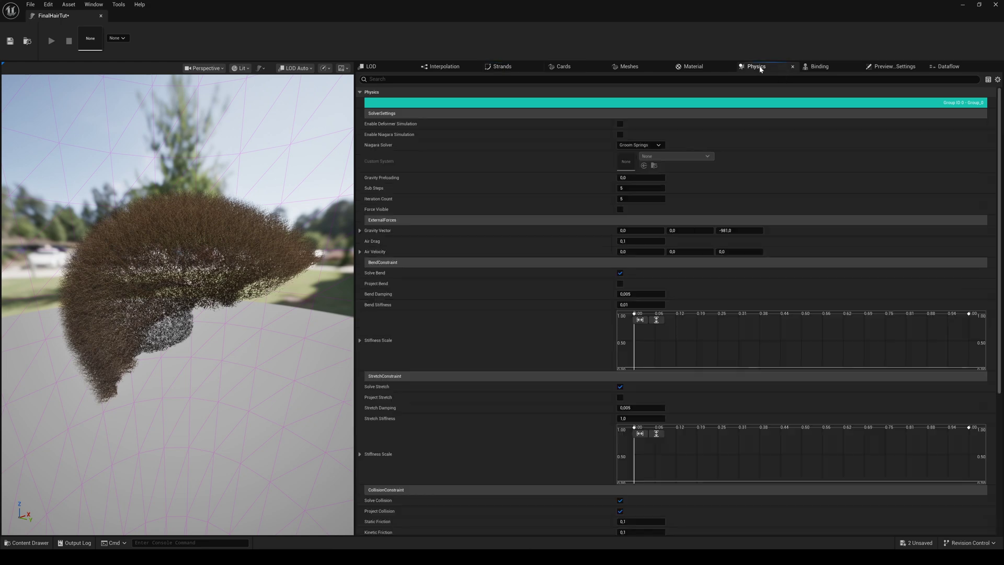
left_click(620, 136)
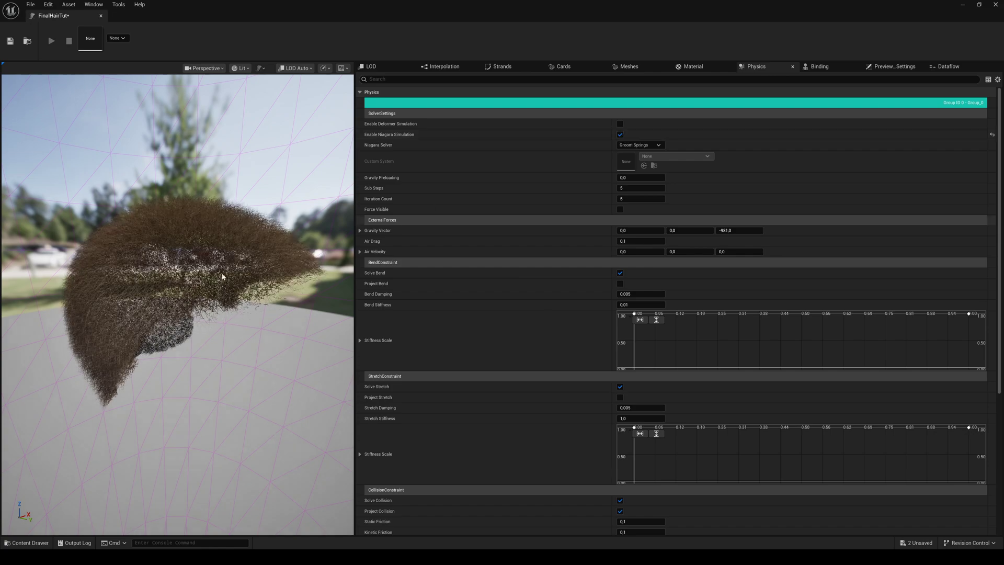
left_click_drag(209, 308, 246, 306)
- Try the Groom Rods solver for the hair simulation and return to Groom Springs
left_click(637, 145)
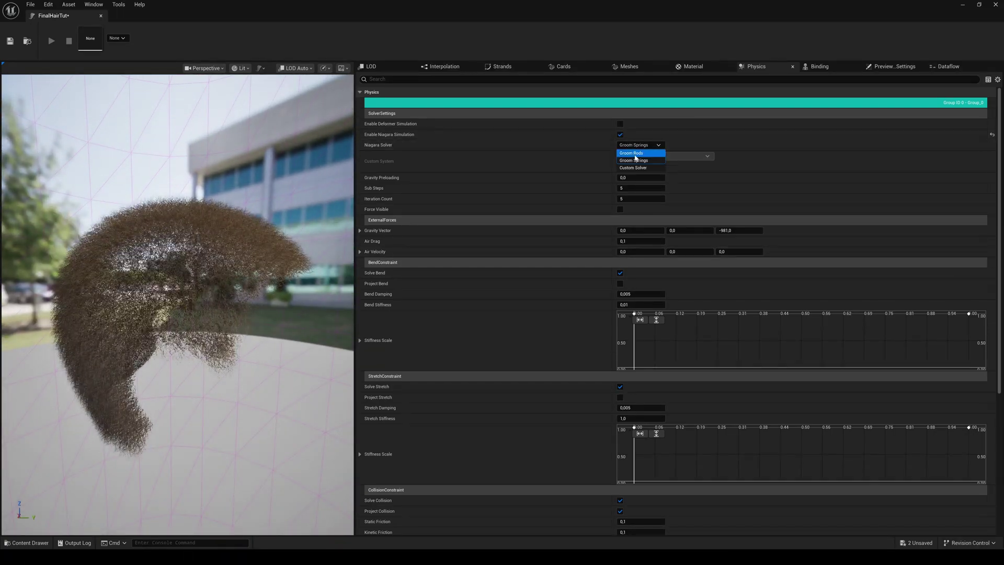
left_click(632, 152)
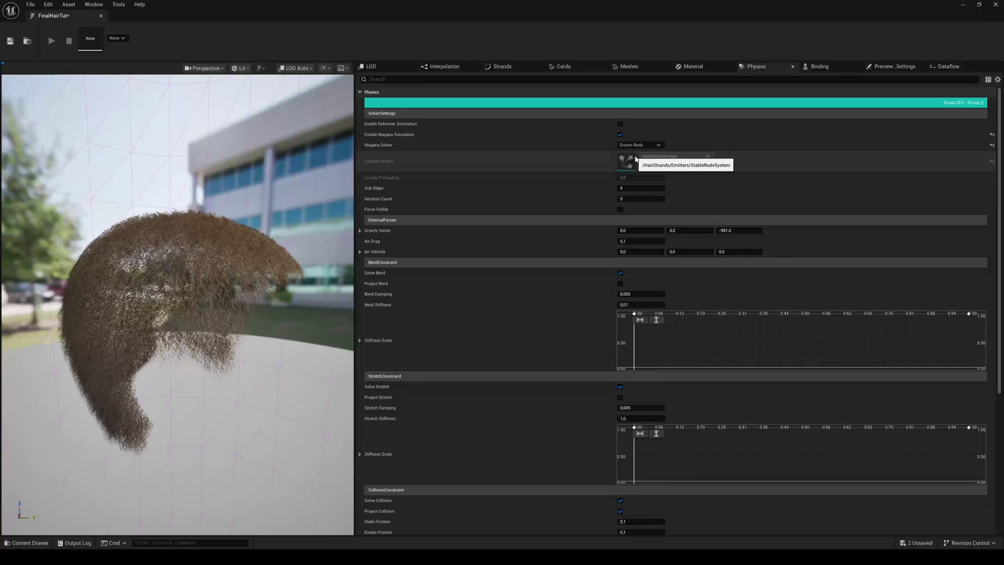
left_click_drag(163, 261, 328, 232)
left_click(638, 145)
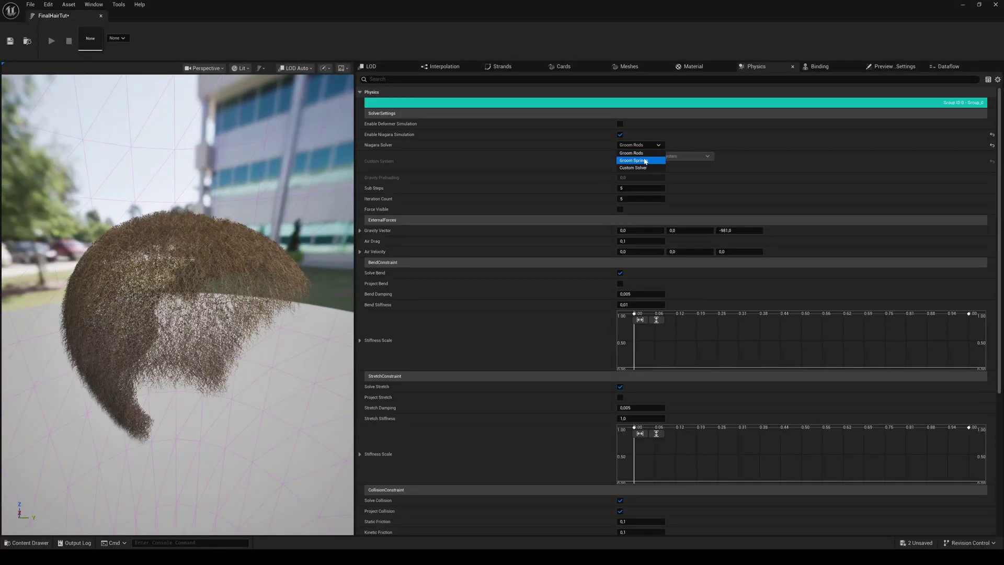
left_click(639, 158)
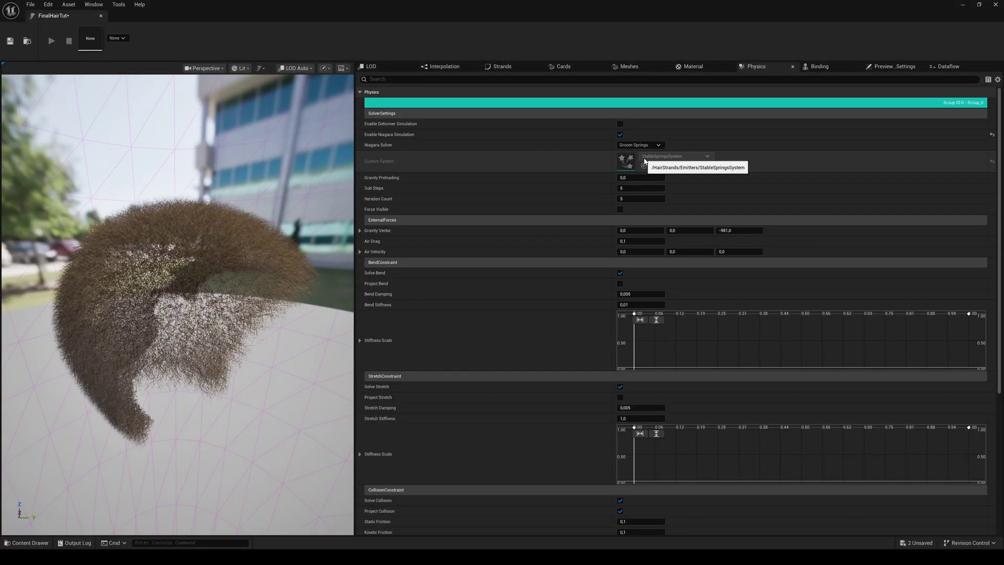
- Set the Z value of the physics gravity vector to -400, then save and close the groom
left_click(728, 230)
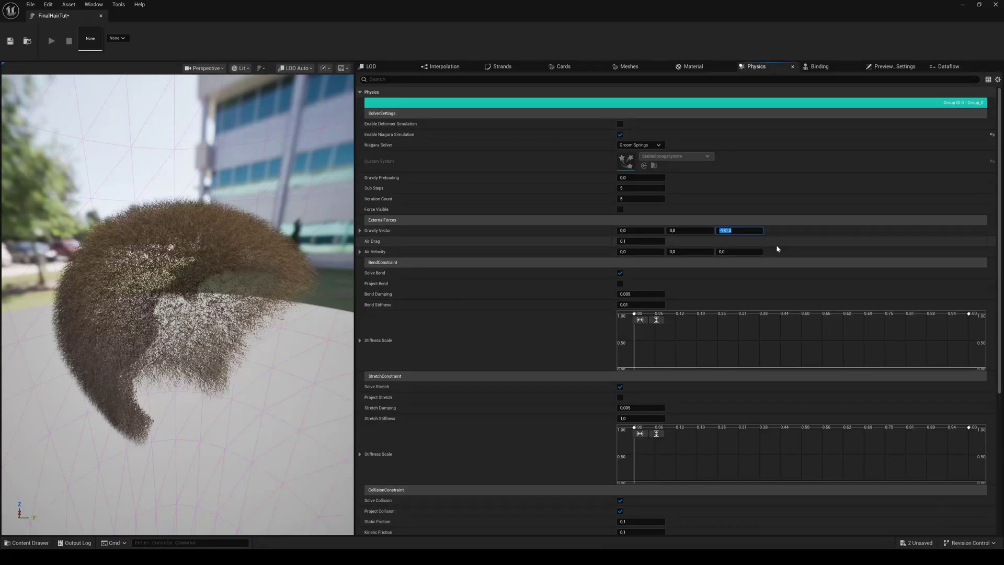
type("-400")
key("Return")
left_click_drag(248, 259, 188, 258)
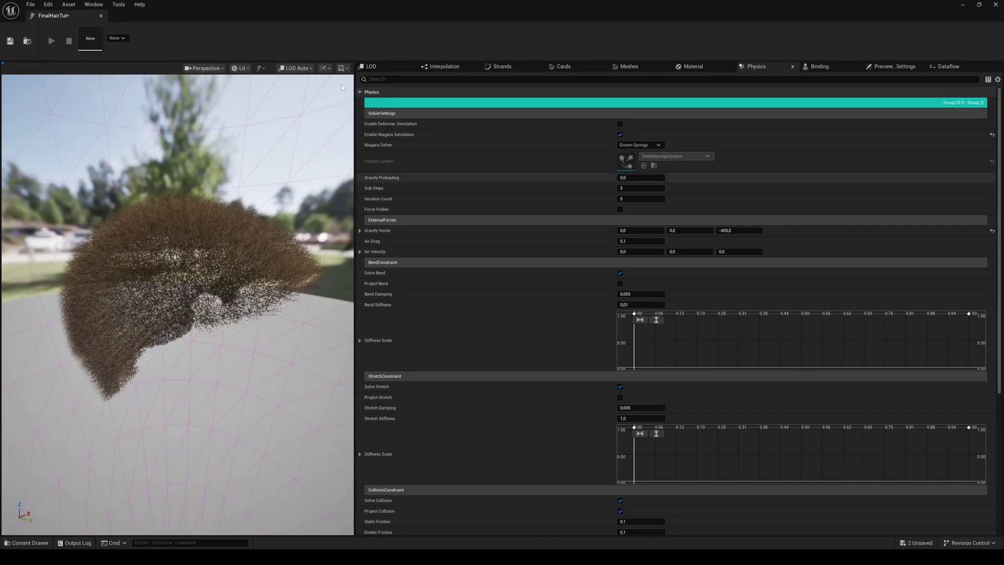
left_click(9, 41)
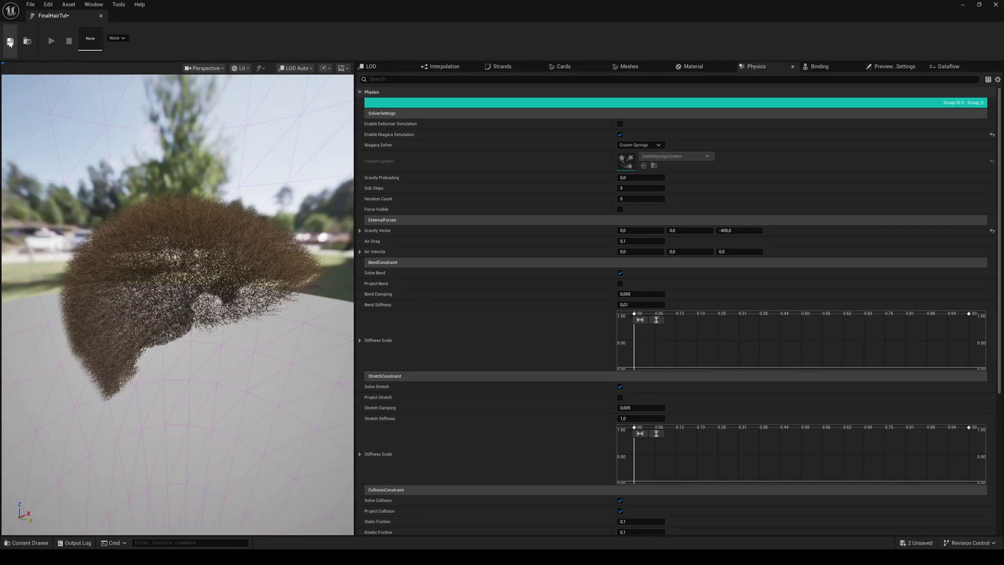
left_click(100, 16)
- Create a binding for the FinalHairTut groom using Final_Hair_Model as both target and source skeletal mesh
right_click(201, 440)
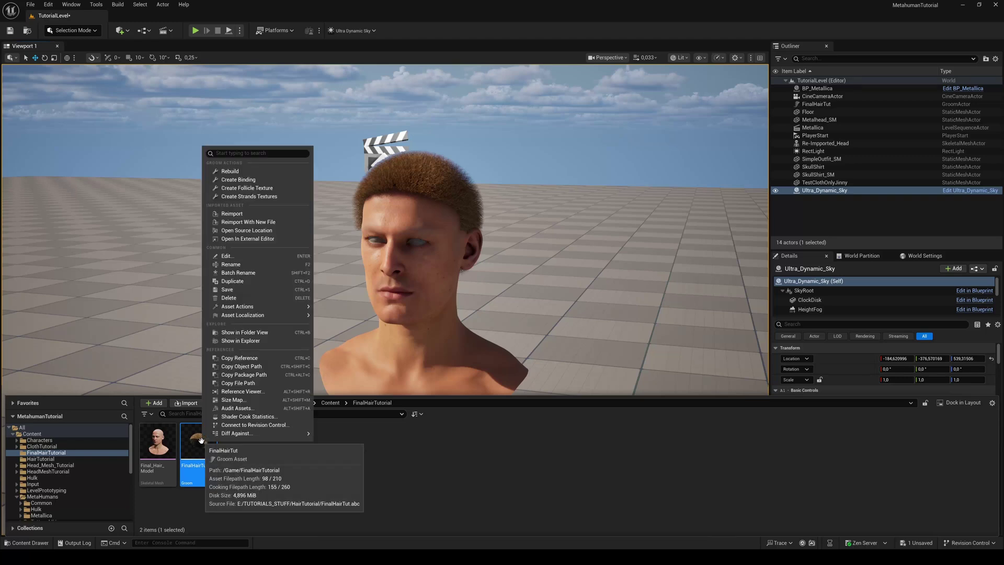
left_click(244, 181)
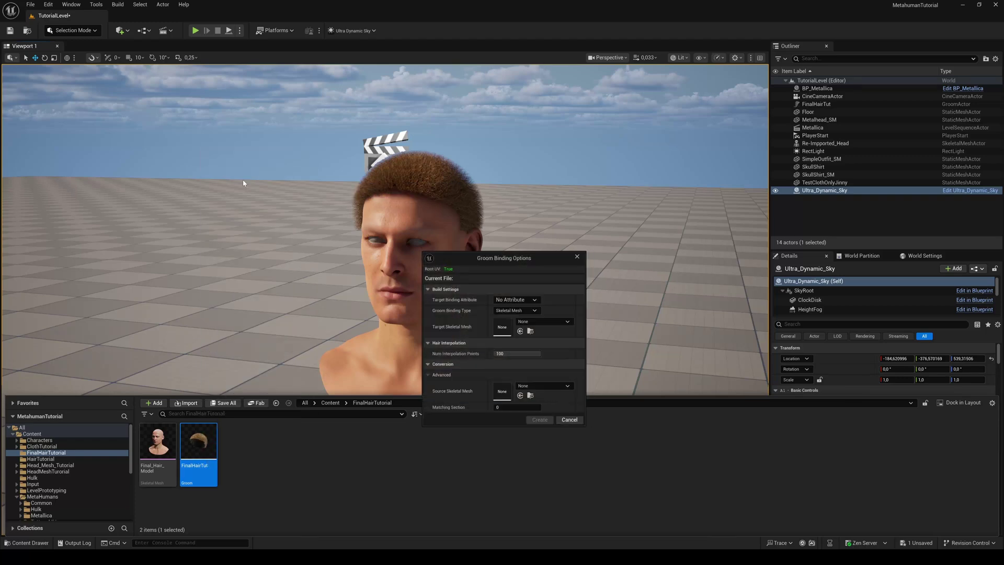
left_click(529, 323)
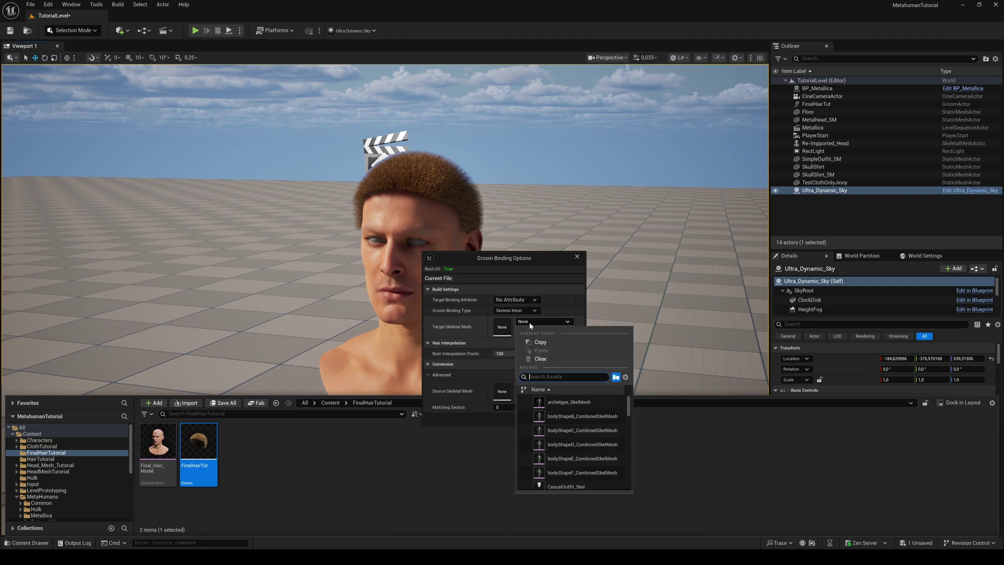
left_click(574, 403)
left_click(538, 387)
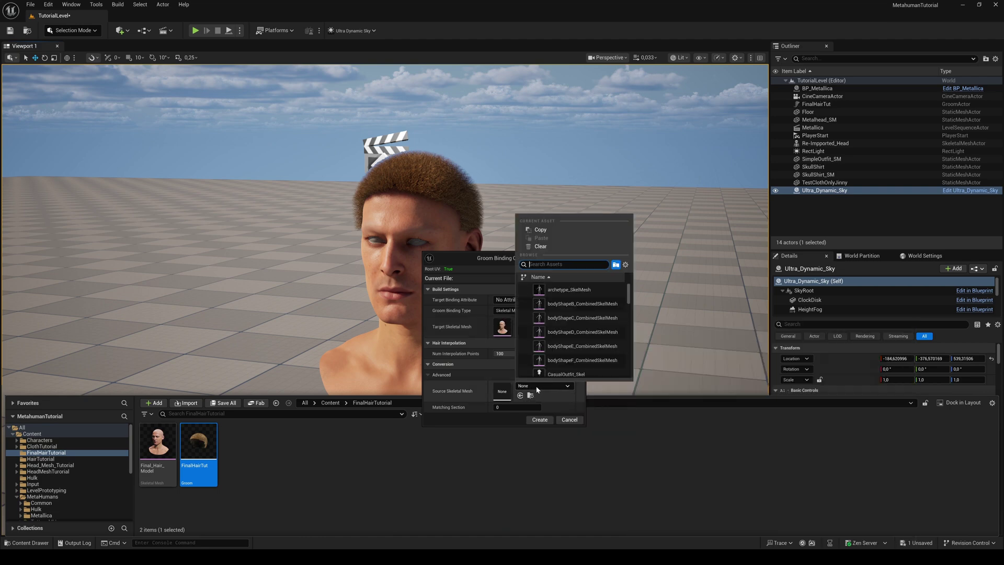
type("fina")
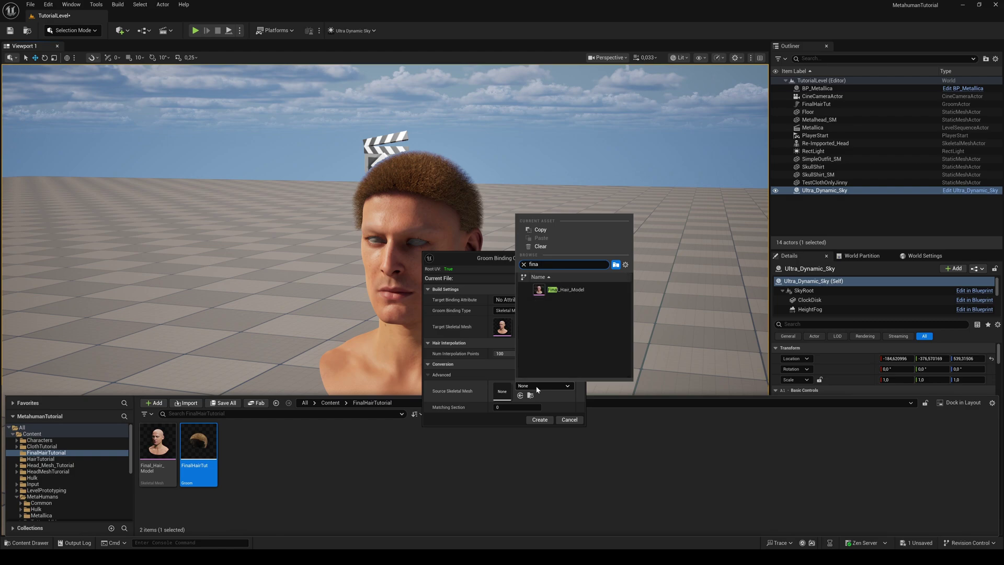
left_click(553, 290)
left_click(537, 421)
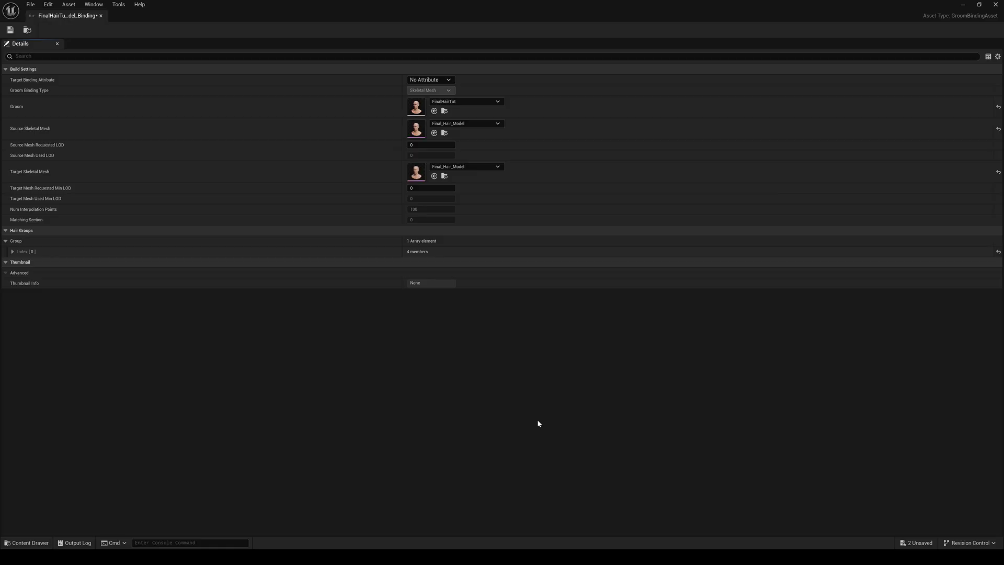
left_click(101, 16)
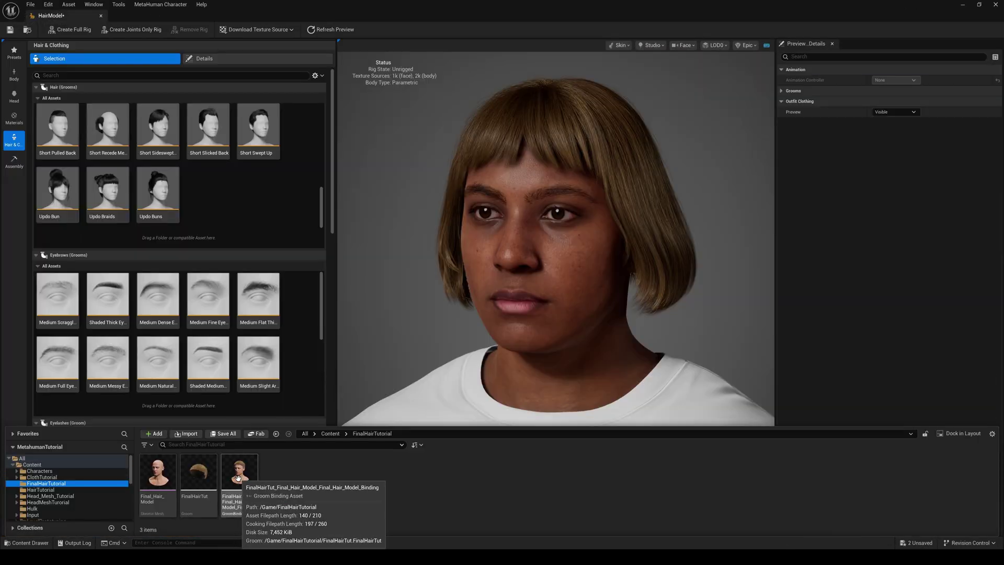
- Add the new groom binding to the HairModel character's hair grooms and save its wardrobe item with DefaultGroomPipeline
left_click_drag(238, 477, 218, 191)
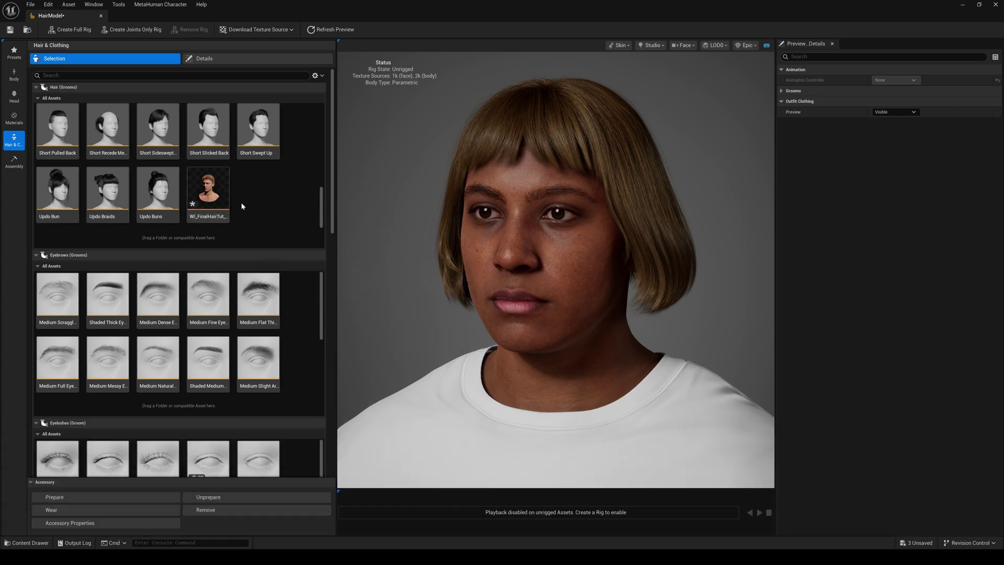
left_click(210, 191)
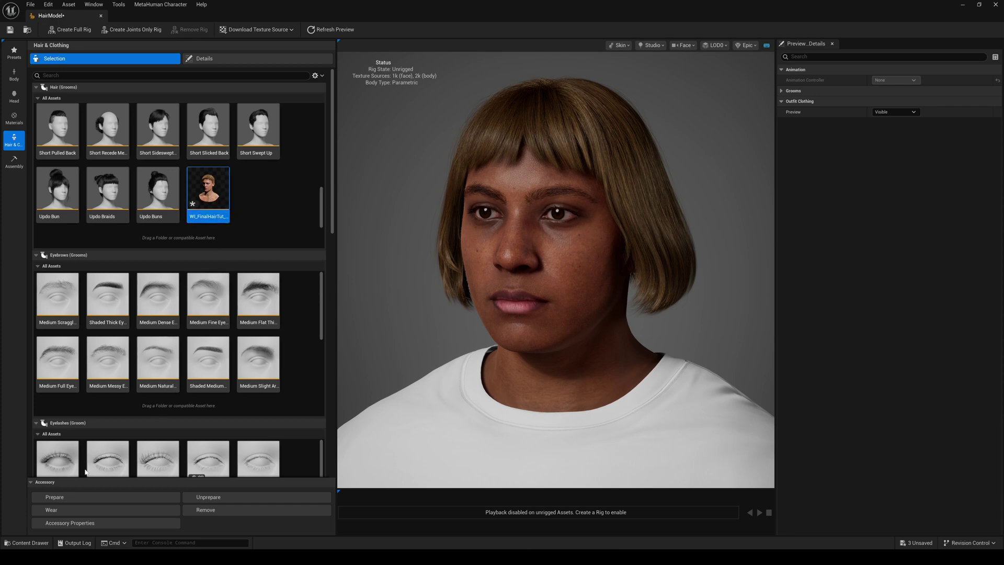
left_click(60, 525)
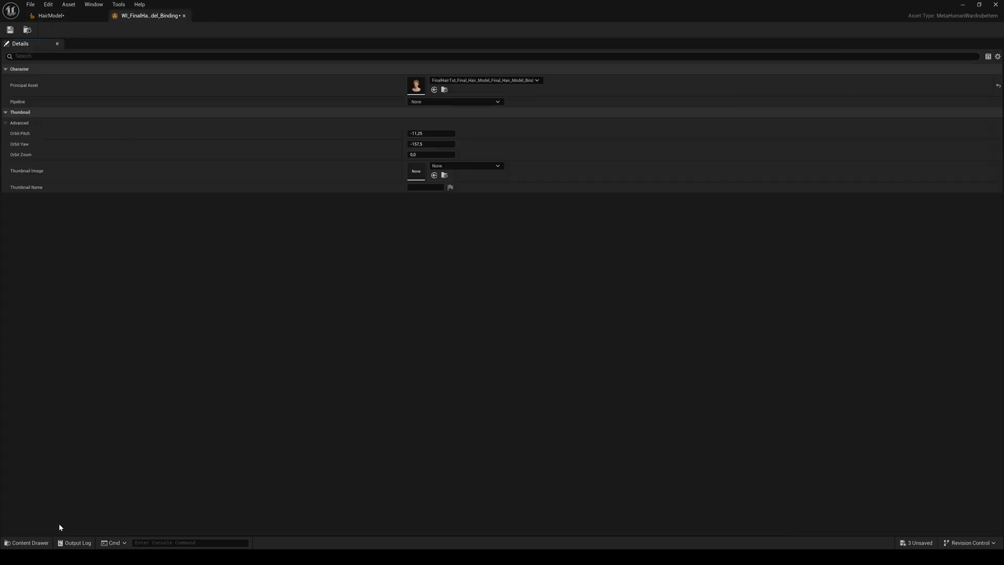
left_click(421, 101)
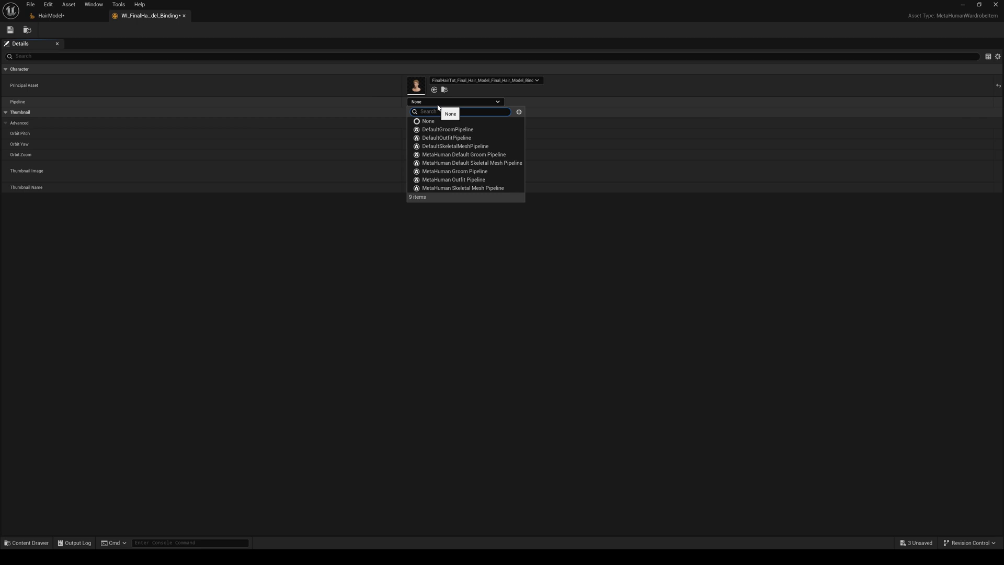
left_click(443, 130)
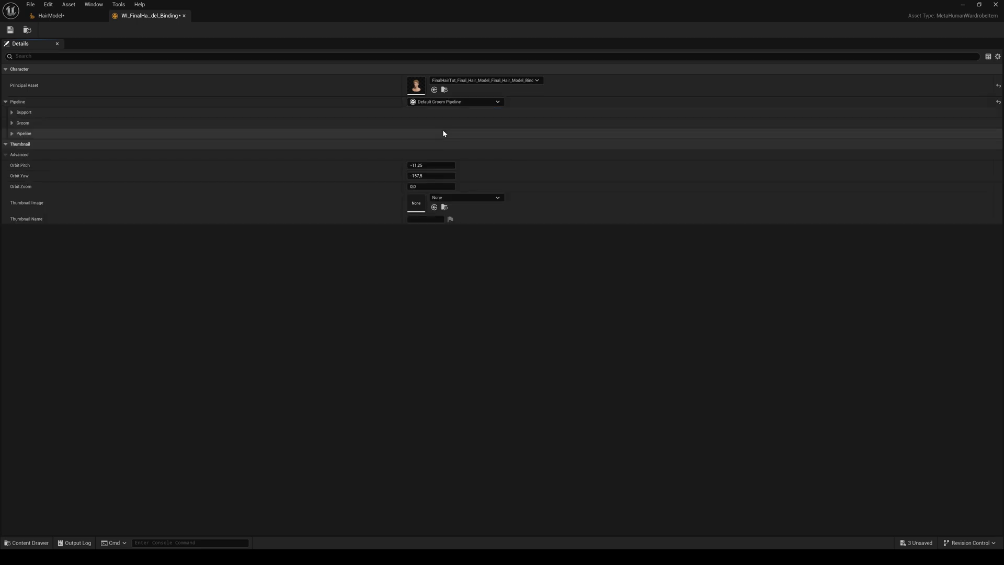
left_click(10, 31)
left_click(185, 16)
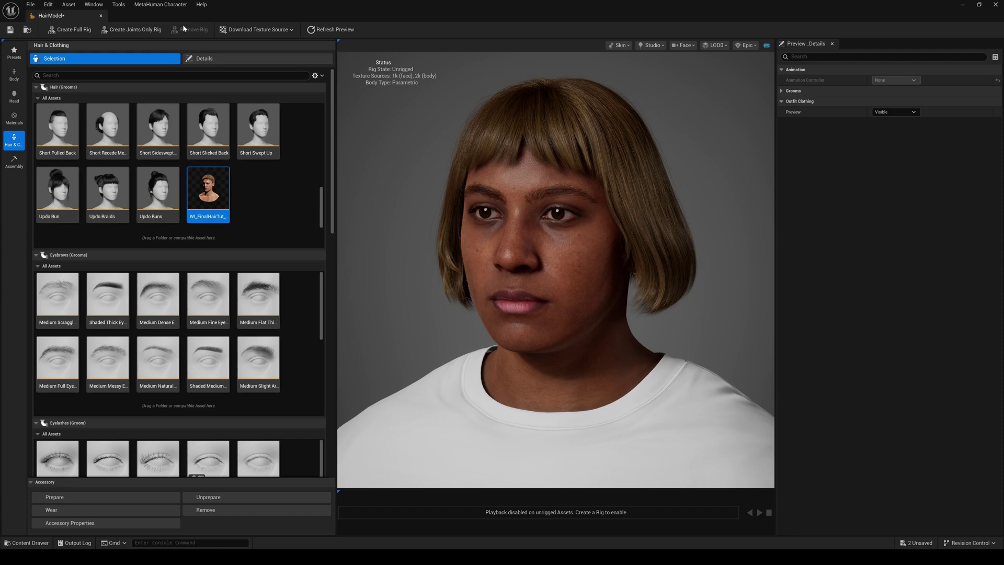
- Apply the custom FinalHairTut hair to the MetaHuman and inspect it from different angles
left_click(207, 190)
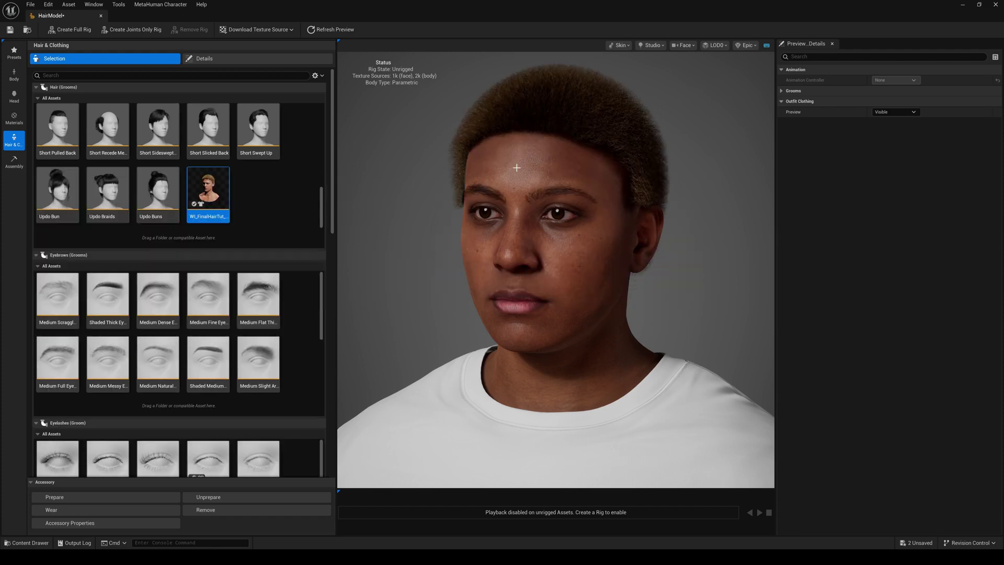
left_click_drag(538, 167, 429, 168)
left_click_drag(679, 174, 758, 174)
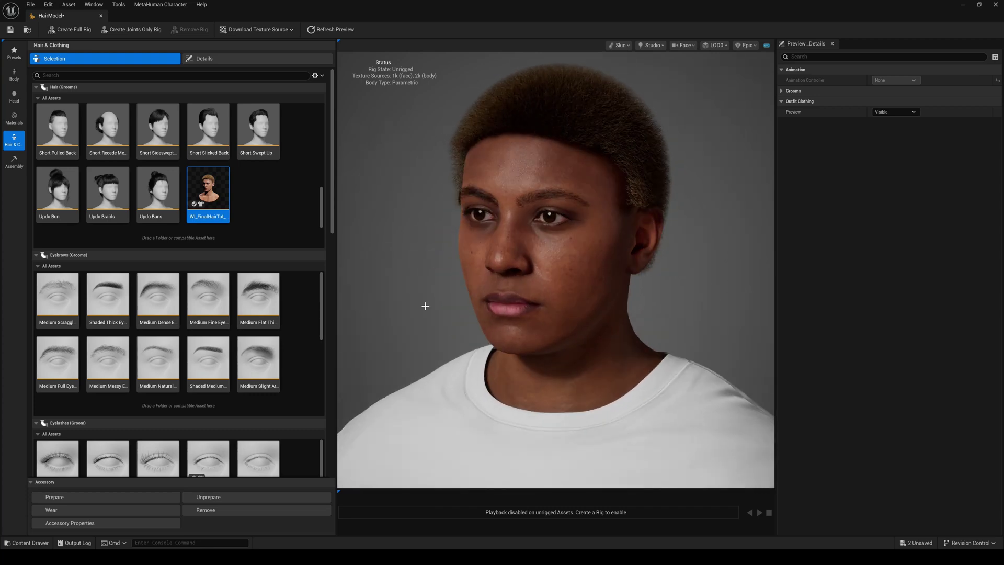
- Switch the MetaHuman's head to the Bruce preset and adjust the face with the Transform manipulators
left_click(14, 96)
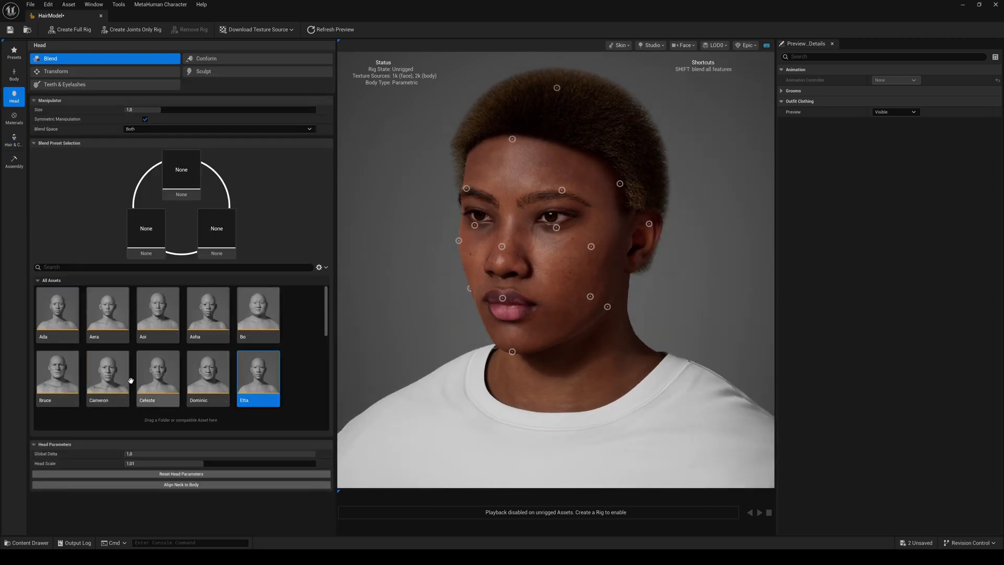
left_click(256, 385)
left_click(57, 373)
left_click(56, 71)
left_click_drag(617, 227, 624, 225)
left_click_drag(650, 343, 588, 343)
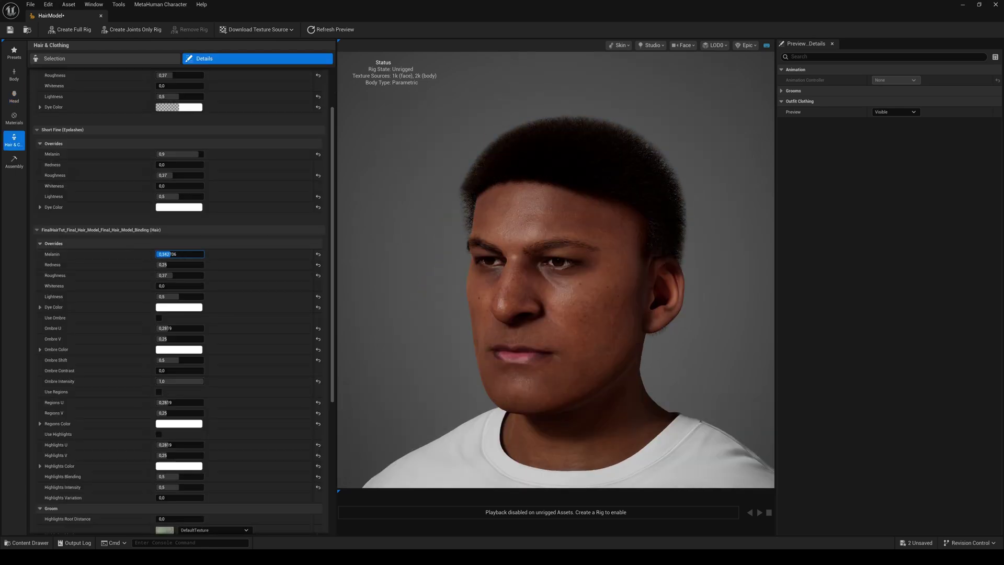
- Set the FinalHairTut hair's Melanin to about 0.296 and its Dye Color to light green
left_click_drag(168, 254, 174, 254)
left_click(179, 307)
left_click(287, 502)
left_click_drag(533, 293, 549, 293)
scroll(244, 361, "down", 4)
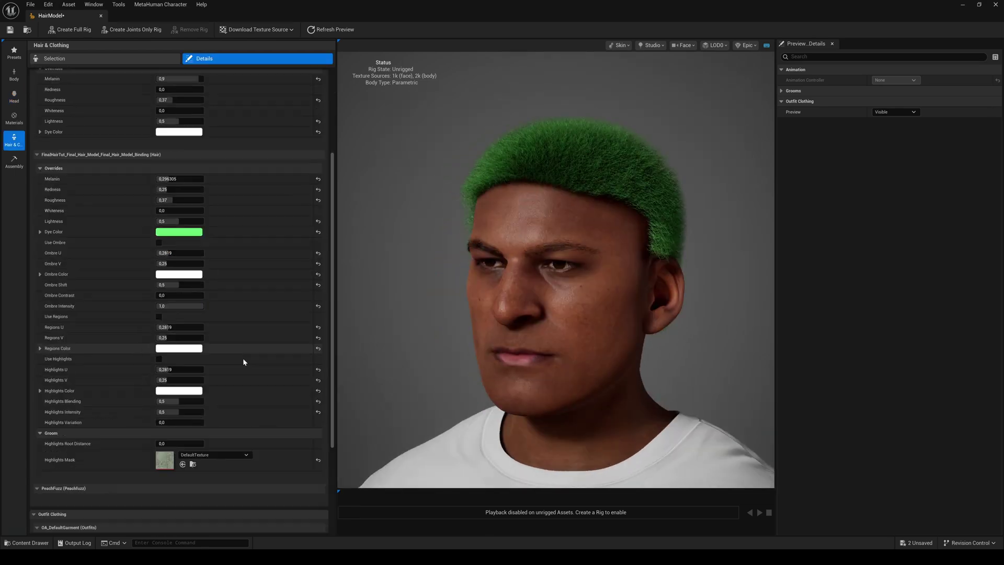
scroll(272, 262, "up", 6)
- Create a joints-only rig for the character and scrub through the FaceROM animation to check how the hair follows the head
left_click(132, 30)
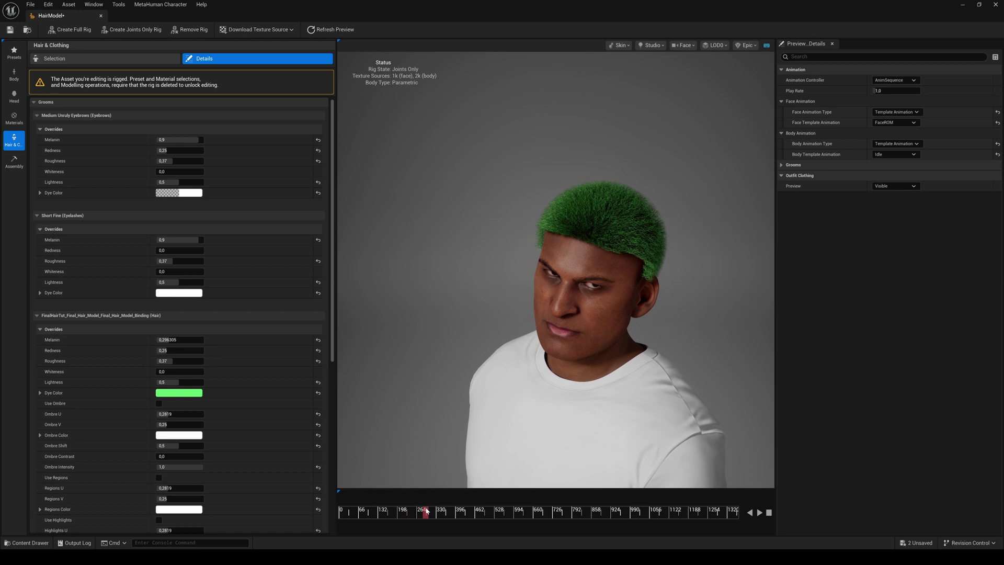
left_click_drag(426, 512, 578, 489)
scroll(606, 225, "up", 3)
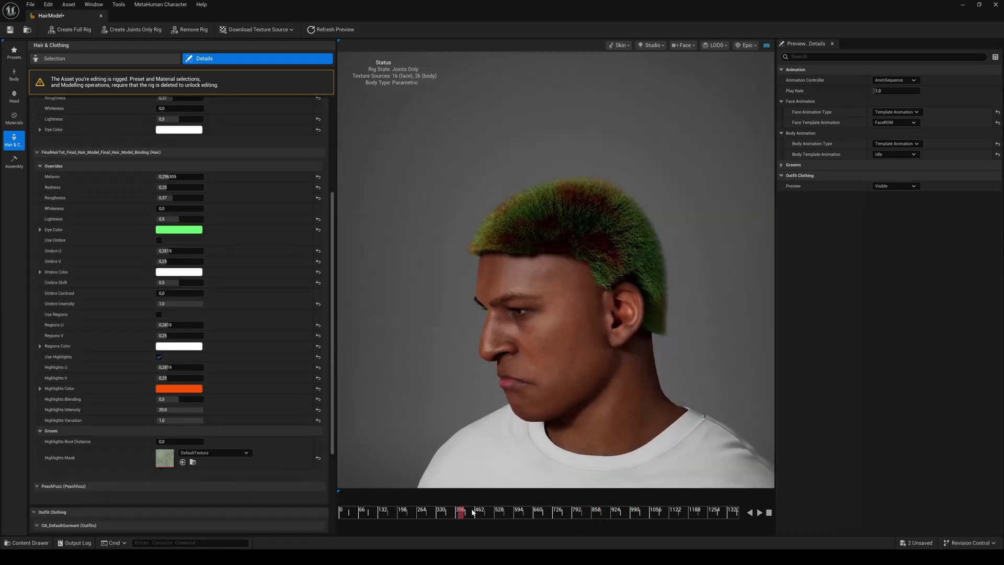
left_click_drag(472, 512, 483, 510)
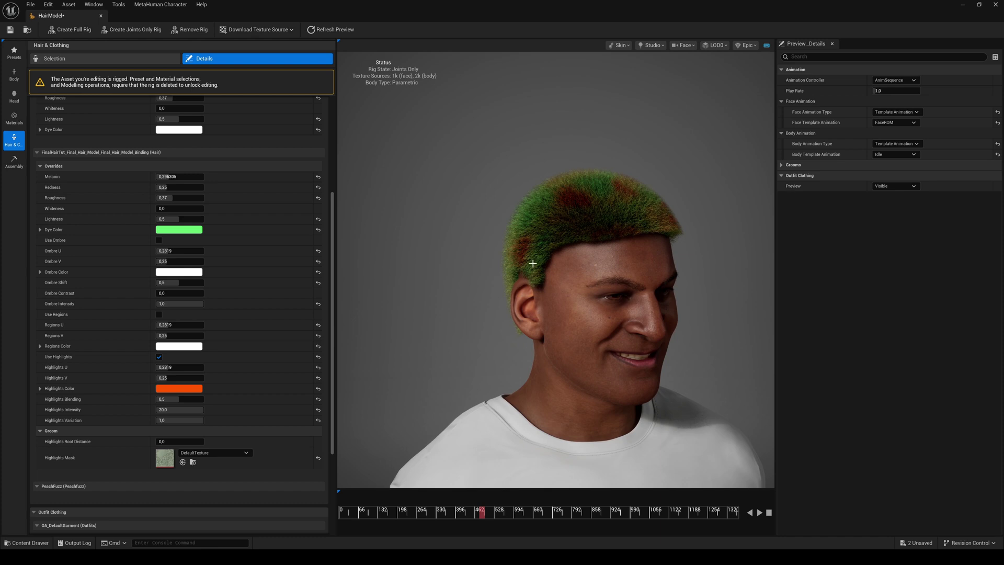
- Examine the green hair with orange highlights up close from different angles
middle_click_drag(559, 205, 518, 191)
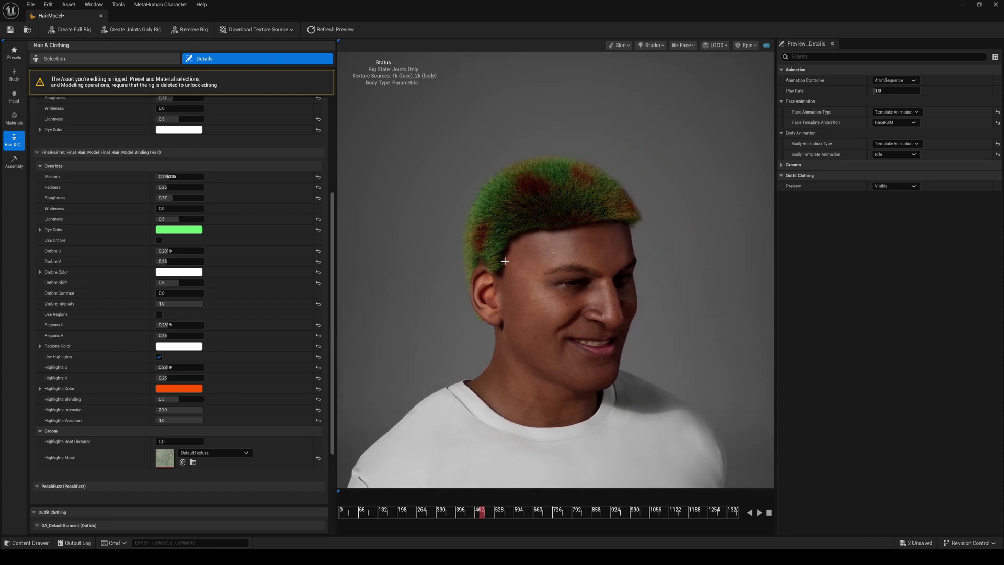
right_click_drag(504, 261, 557, 250)
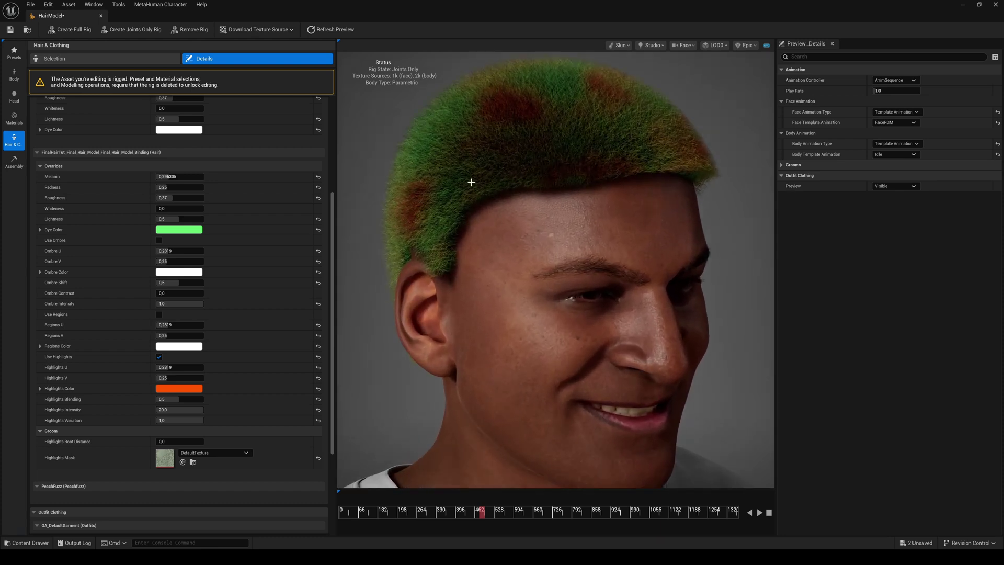